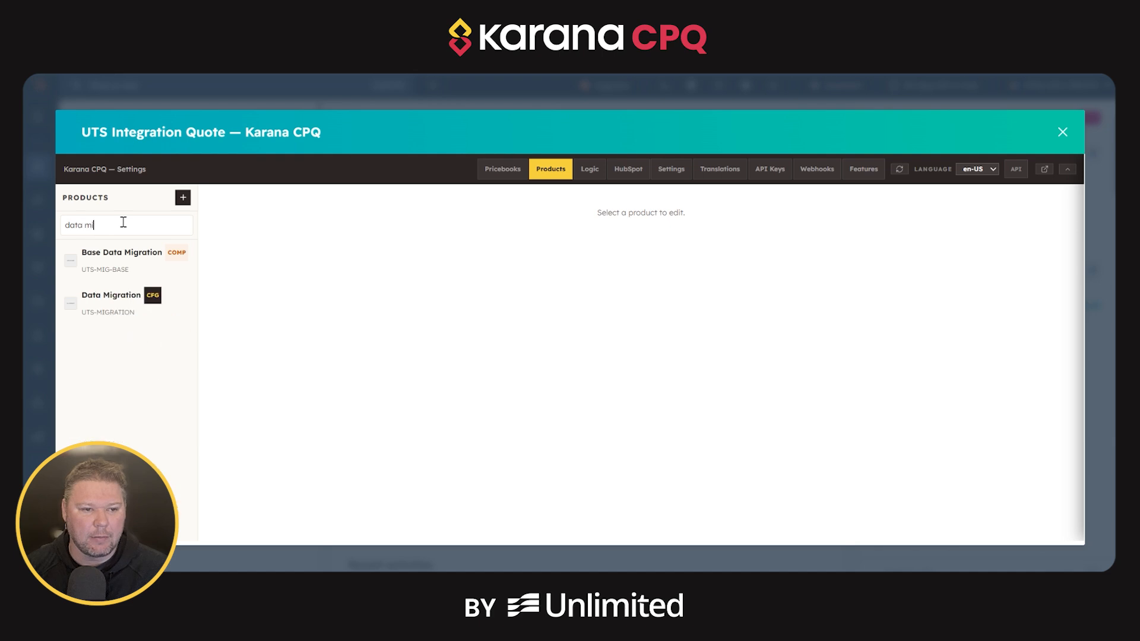
- Open the configurable Data Migration product and inspect its SKU and its UTS-MIG-STD variant
click(135, 304)
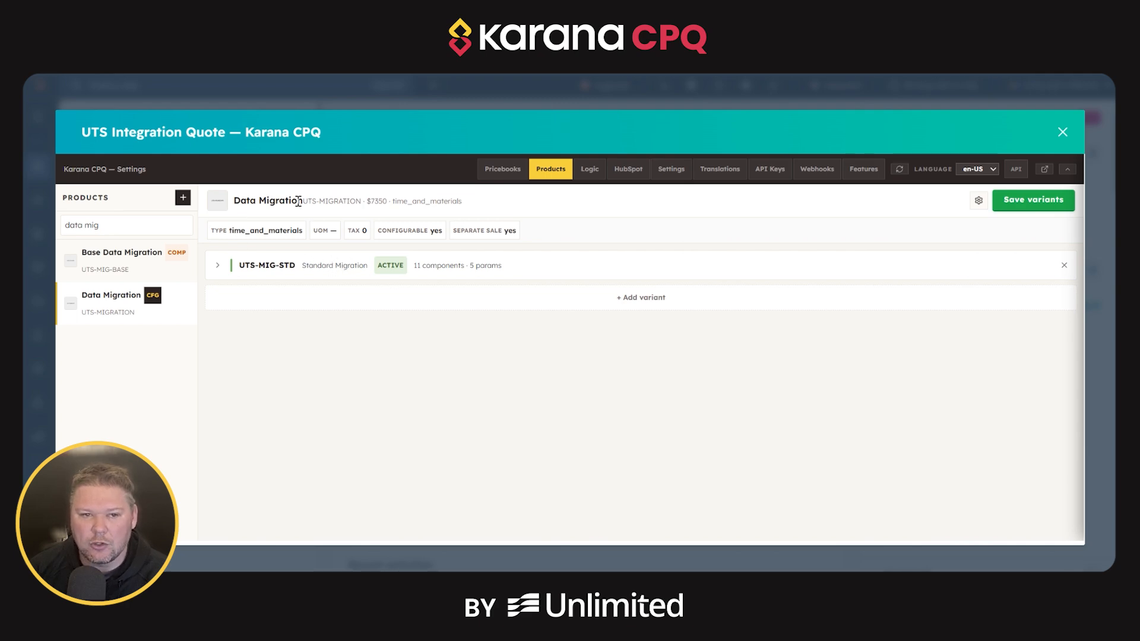
drag(305, 200, 326, 201)
click(361, 199)
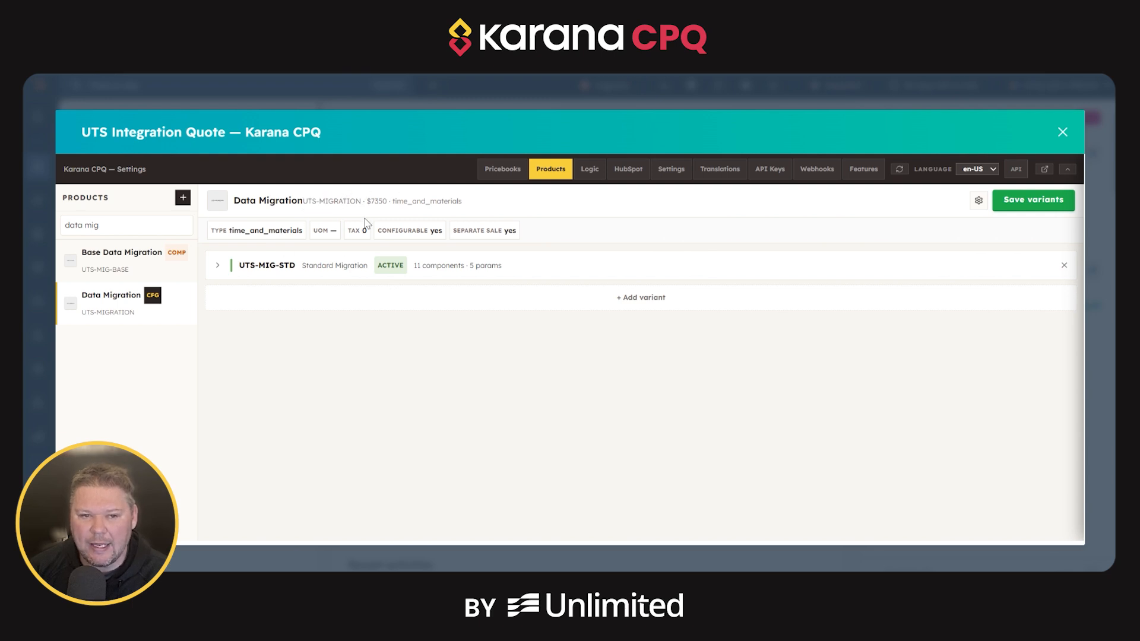
drag(242, 264, 296, 266)
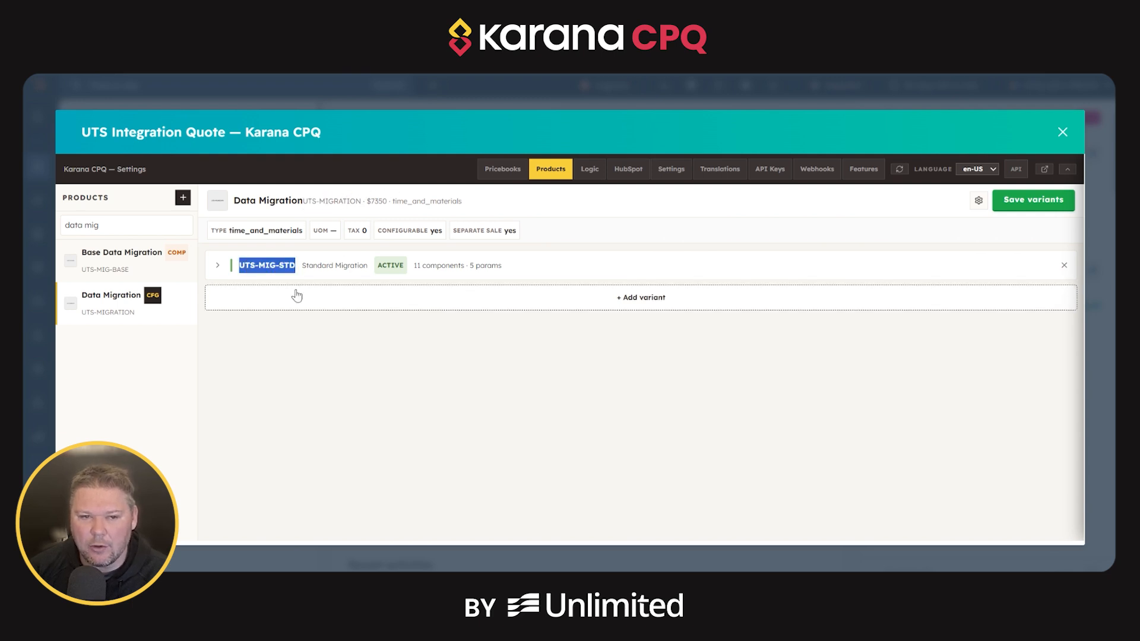
- Add a new blank variant to the Data Migration product and remove it again
click(295, 295)
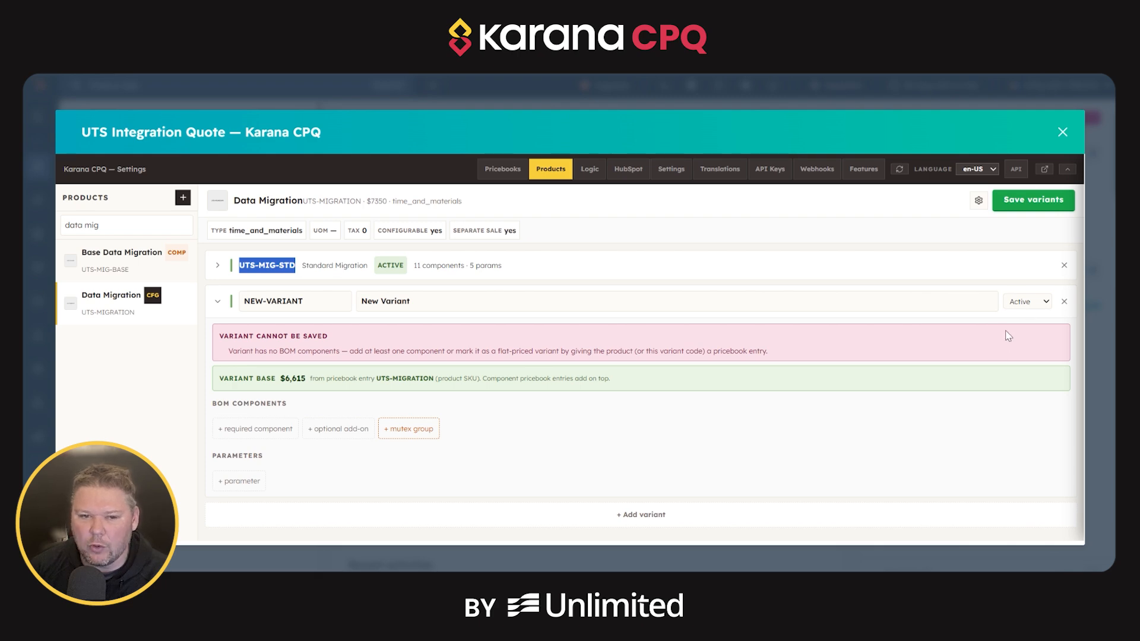
click(1065, 302)
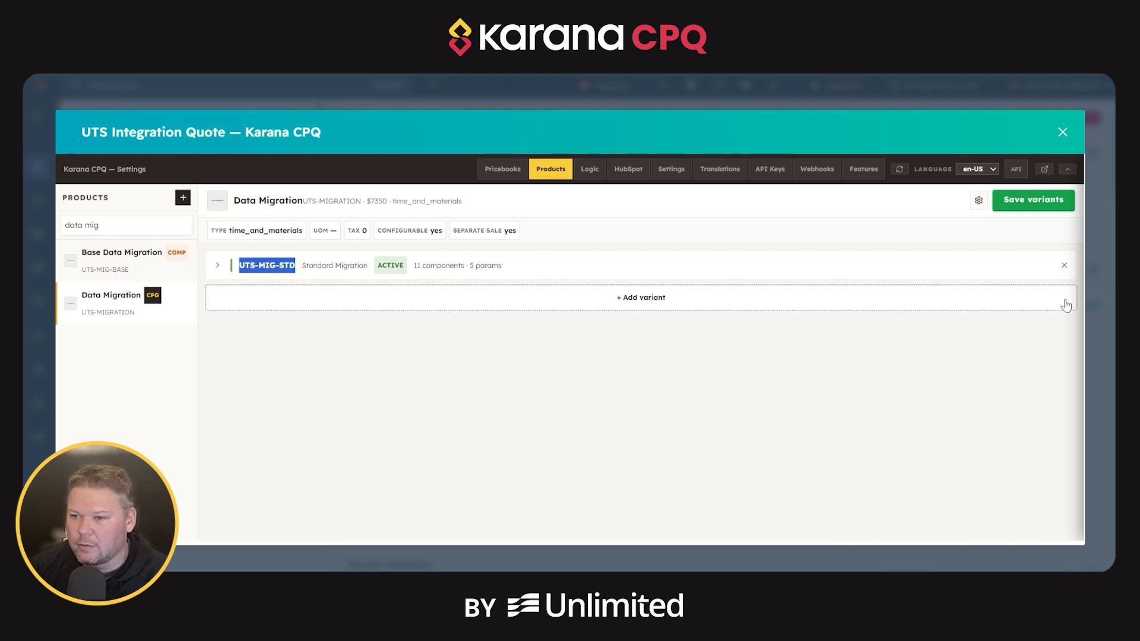
click(865, 363)
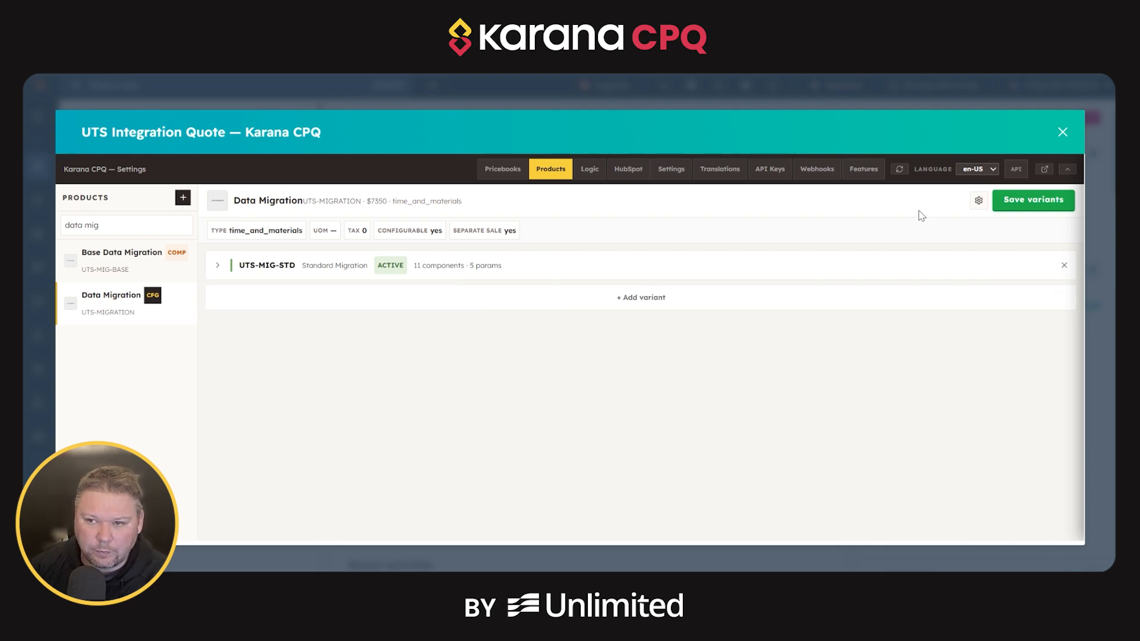
- Show the Data Migration product's details, review its price and type fields, and hide them again
click(979, 201)
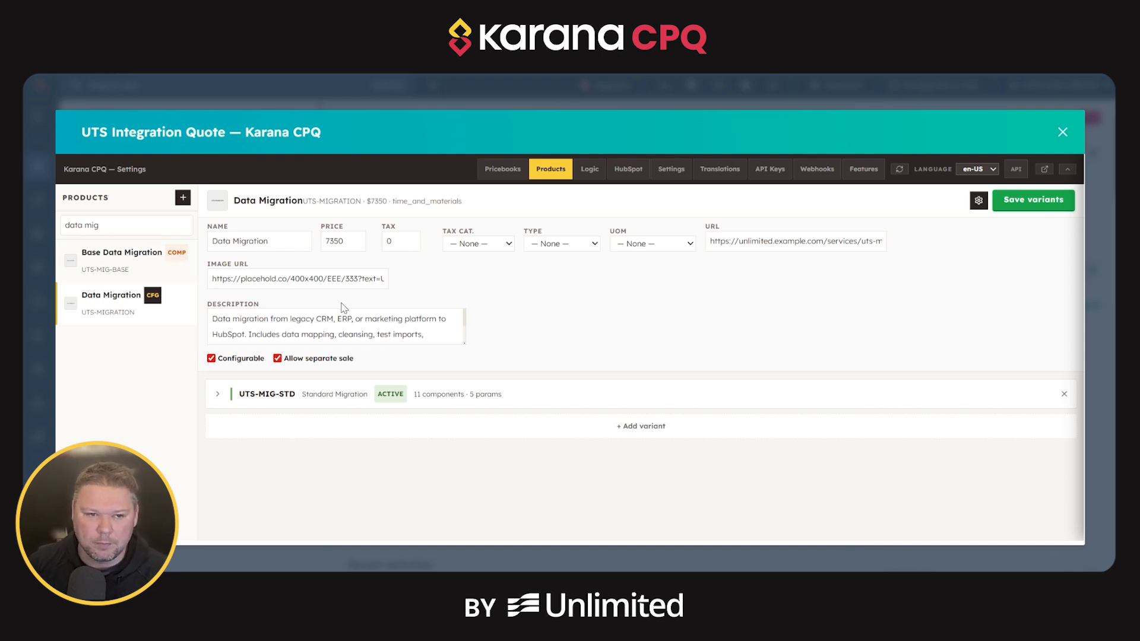
double_click(334, 241)
click(560, 244)
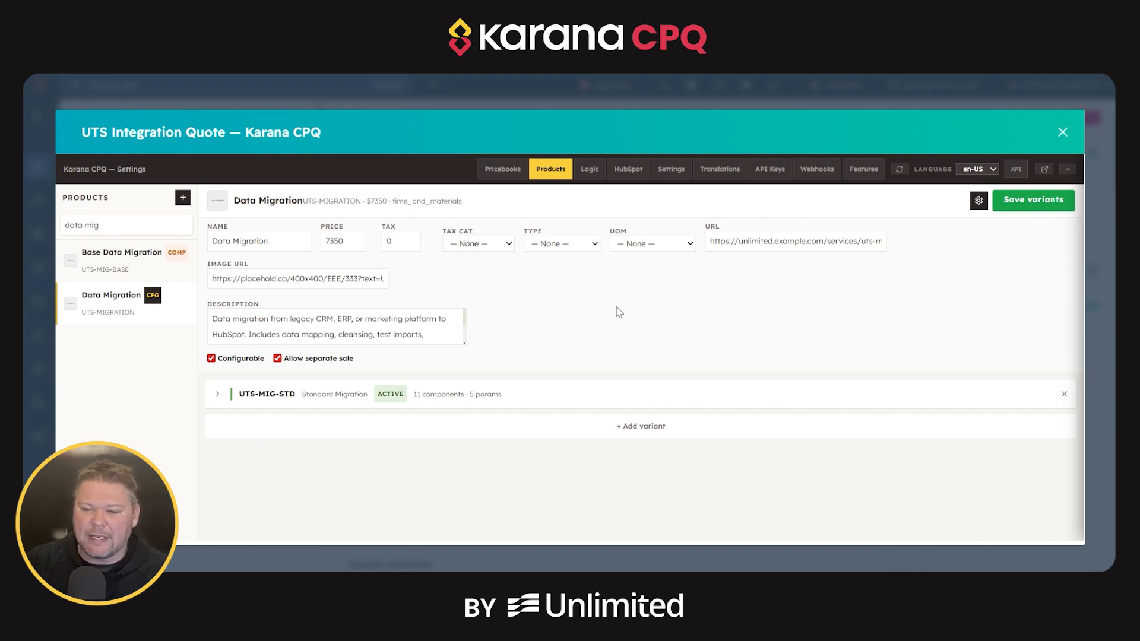
click(978, 201)
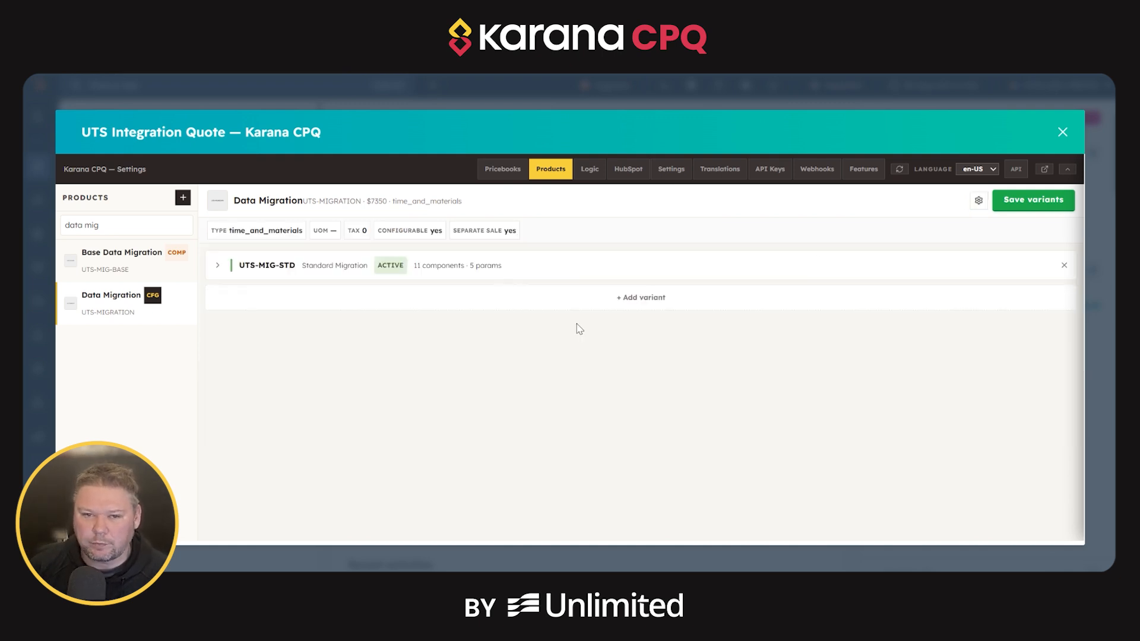
- Expand the UTS-MIG-STD variant and examine its code, name, base price and pricebook entry
click(216, 267)
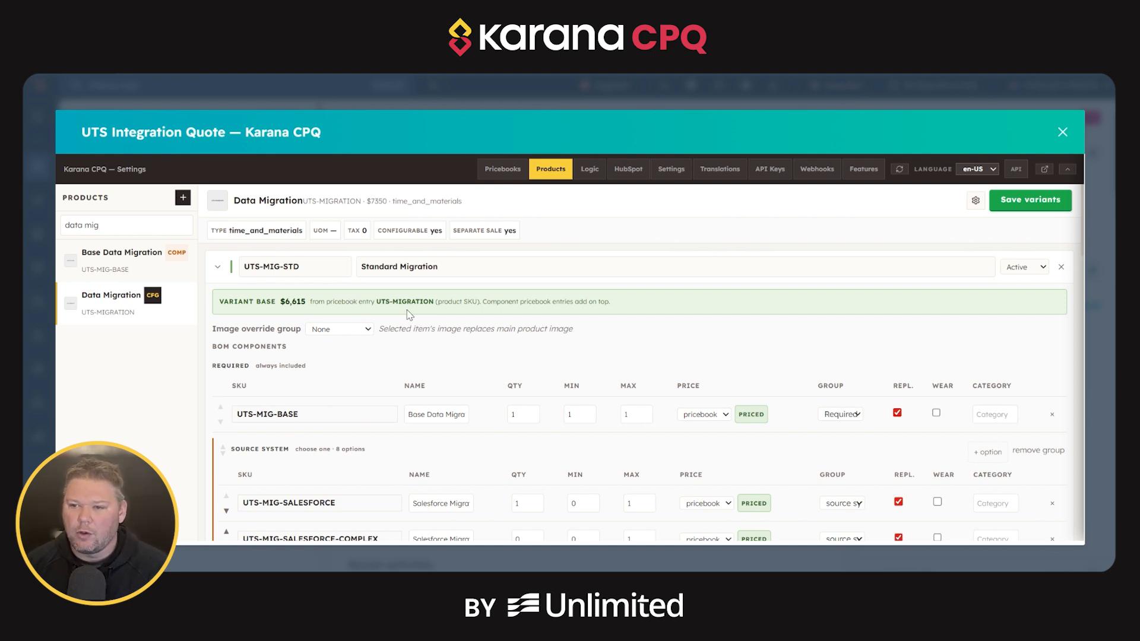
double_click(308, 265)
click(434, 259)
triple_click(434, 259)
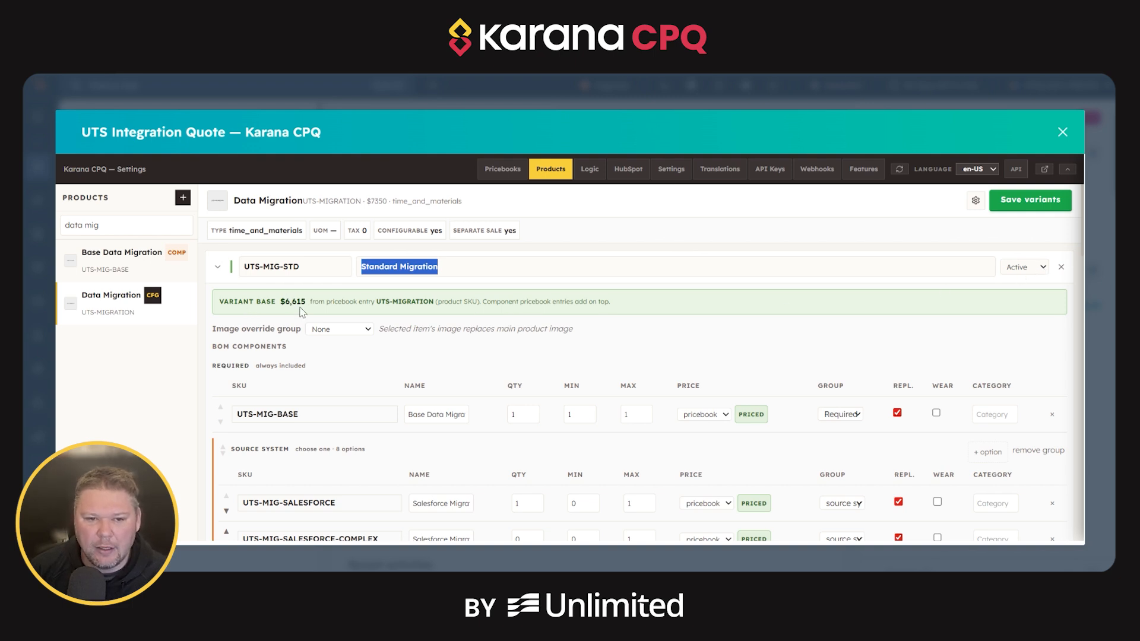
drag(285, 300, 307, 303)
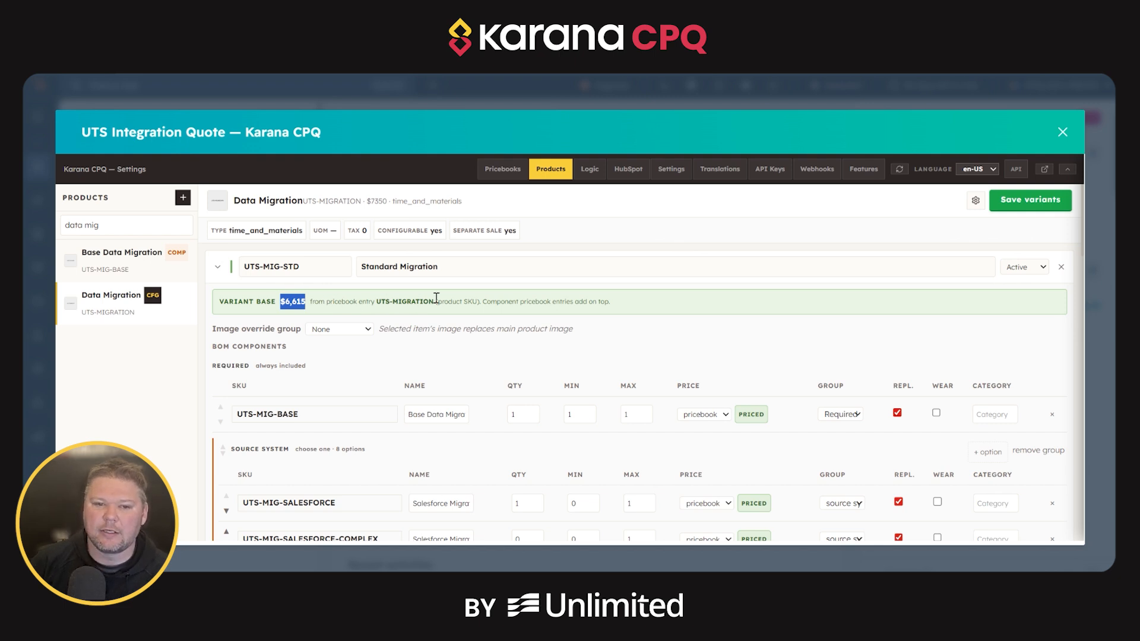
drag(385, 300, 438, 301)
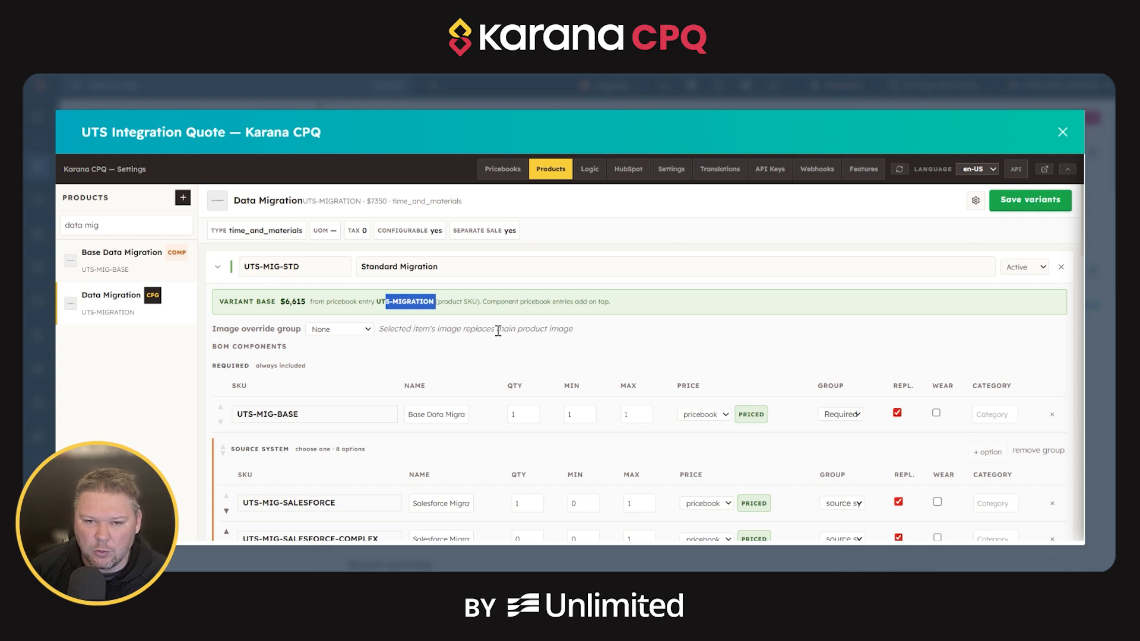
- Examine the variant's image override setting and its required, source system and optional component sections
scroll(492, 327, down, 2)
scroll(492, 328, up, 1)
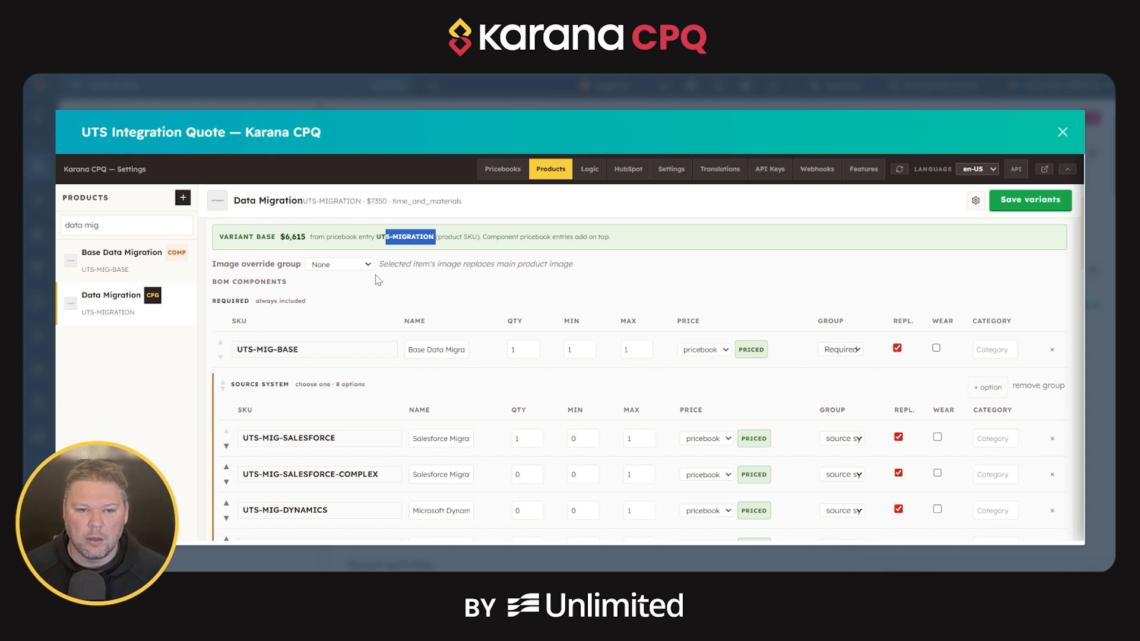
click(395, 289)
scroll(395, 289, up, 1)
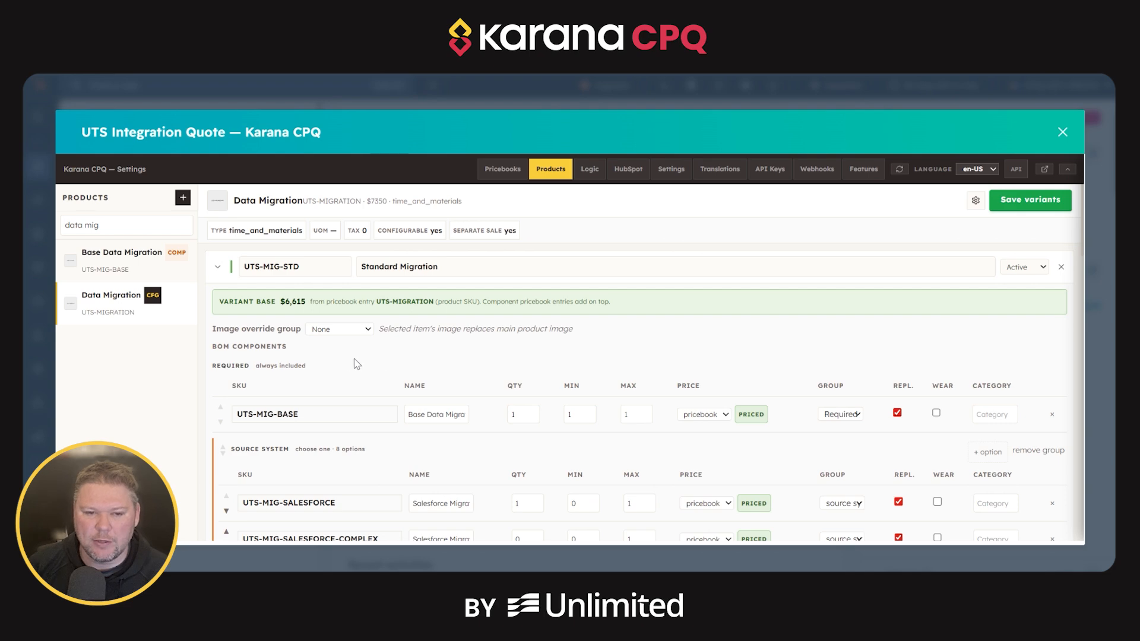
scroll(457, 343, down, 2)
scroll(457, 343, down, 5)
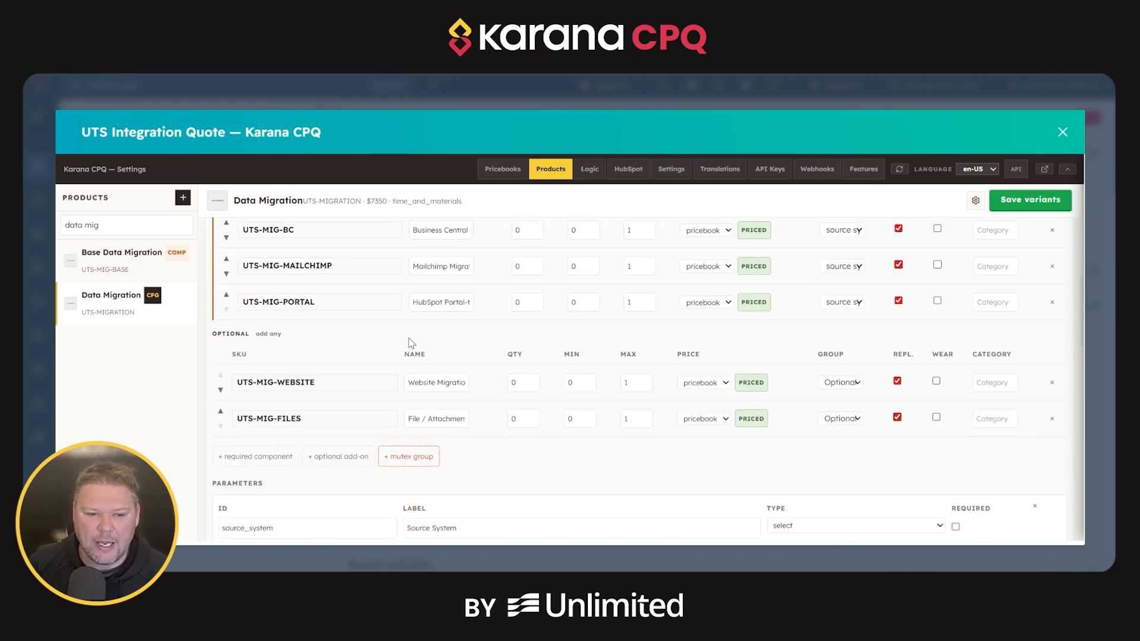
scroll(410, 343, up, 5)
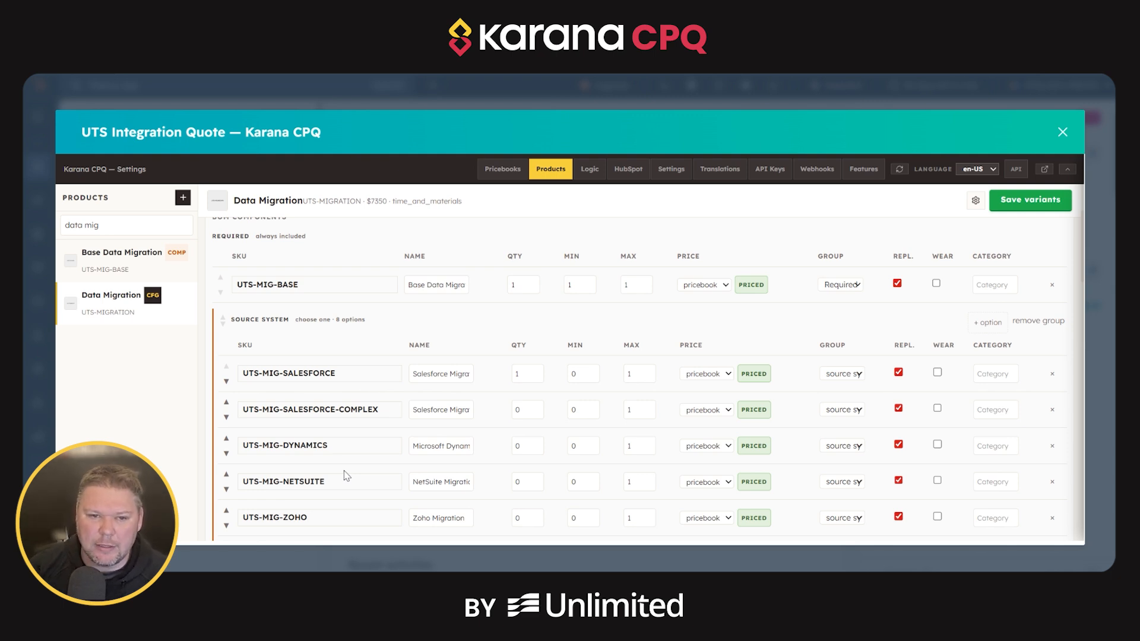
- Examine the name and category fields of the UTS-MIG-BASE component and the options in the Source System group
double_click(439, 284)
click(490, 319)
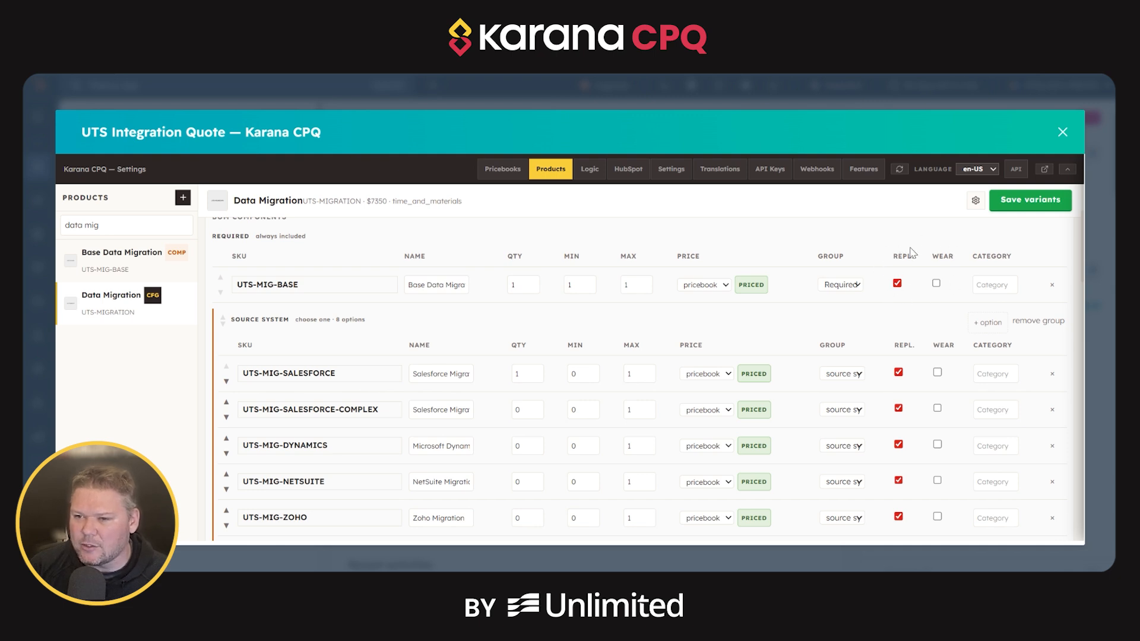
click(993, 282)
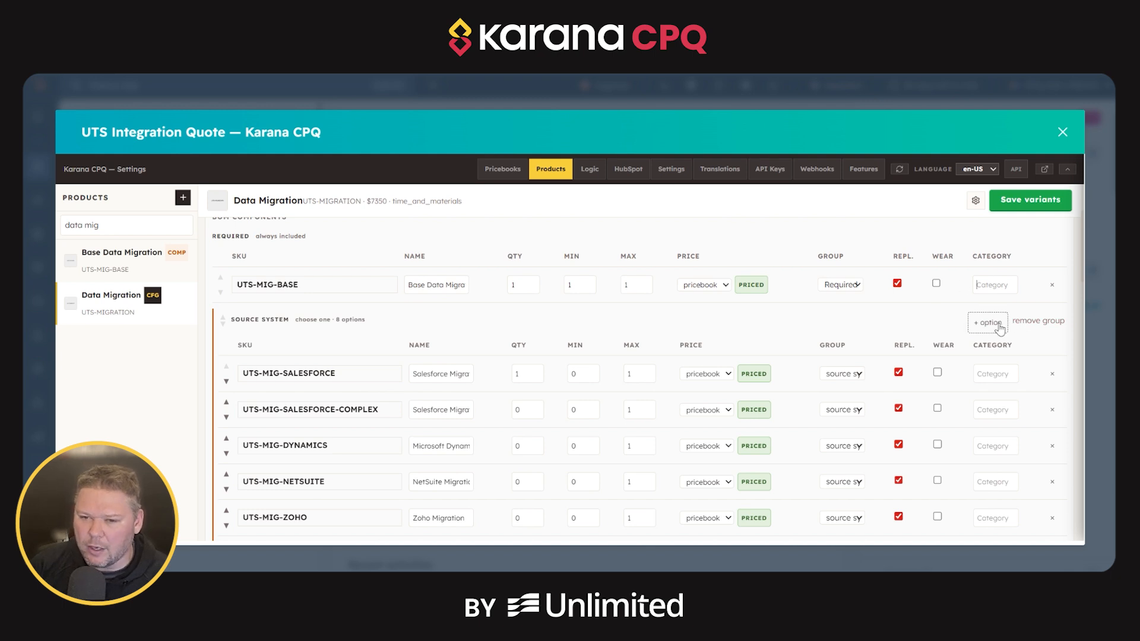
scroll(497, 399, down, 3)
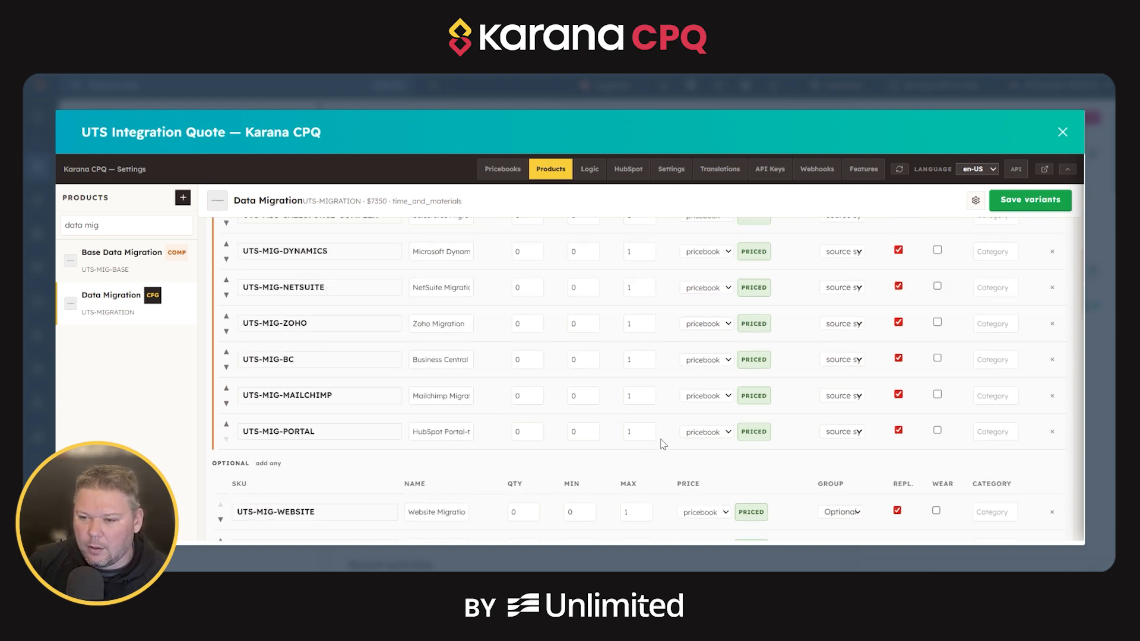
scroll(374, 409, up, 2)
scroll(270, 395, down, 3)
scroll(364, 384, up, 3)
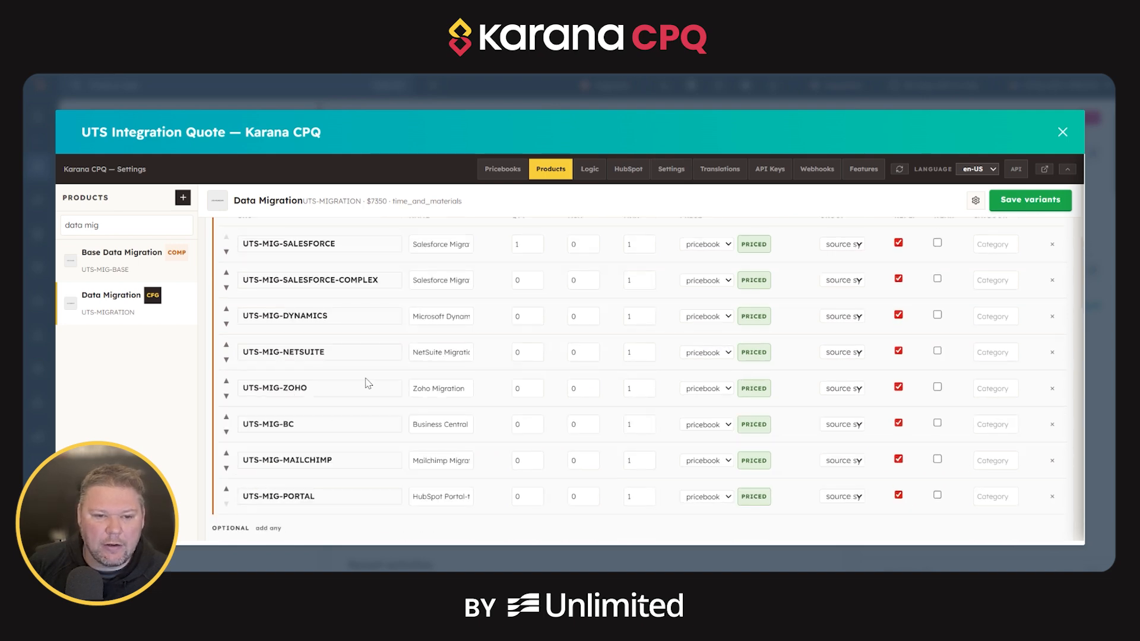
scroll(364, 384, up, 3)
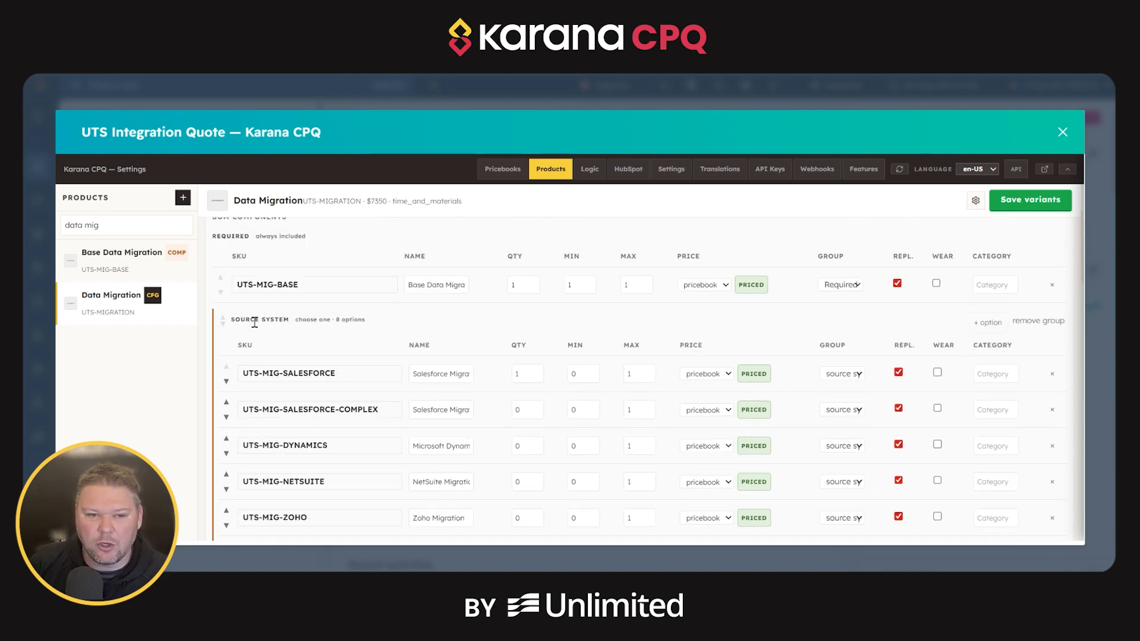
- Add an option with SKU UTS-MIG-SALESFORCE-COMPLEX to the Source System group and remove that added option again
click(988, 322)
scroll(448, 394, down, 4)
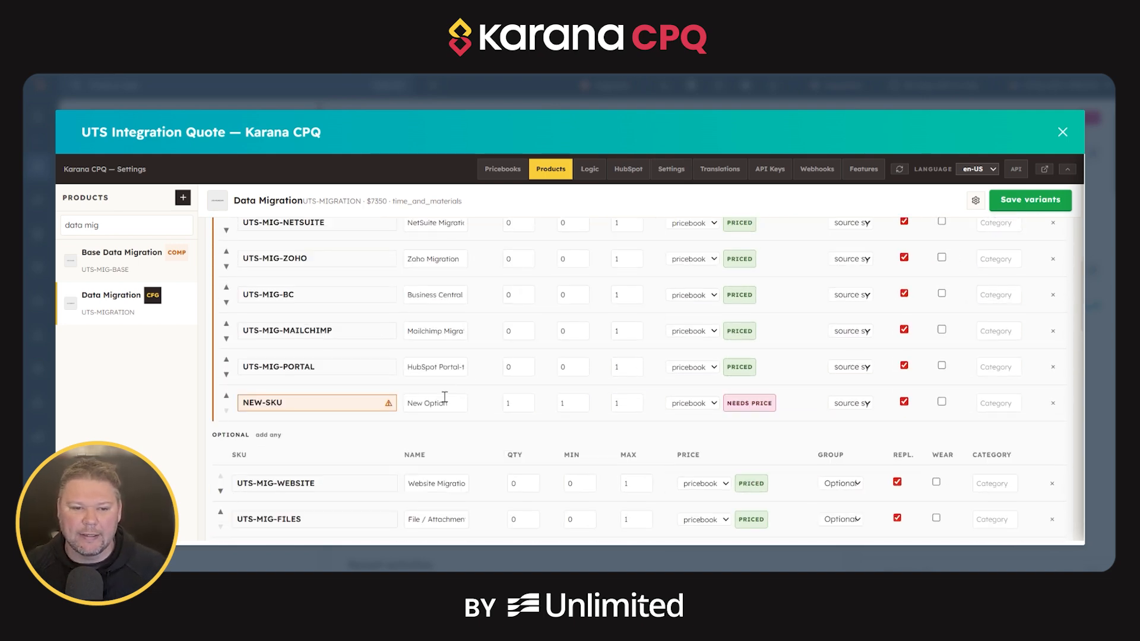
click(311, 404)
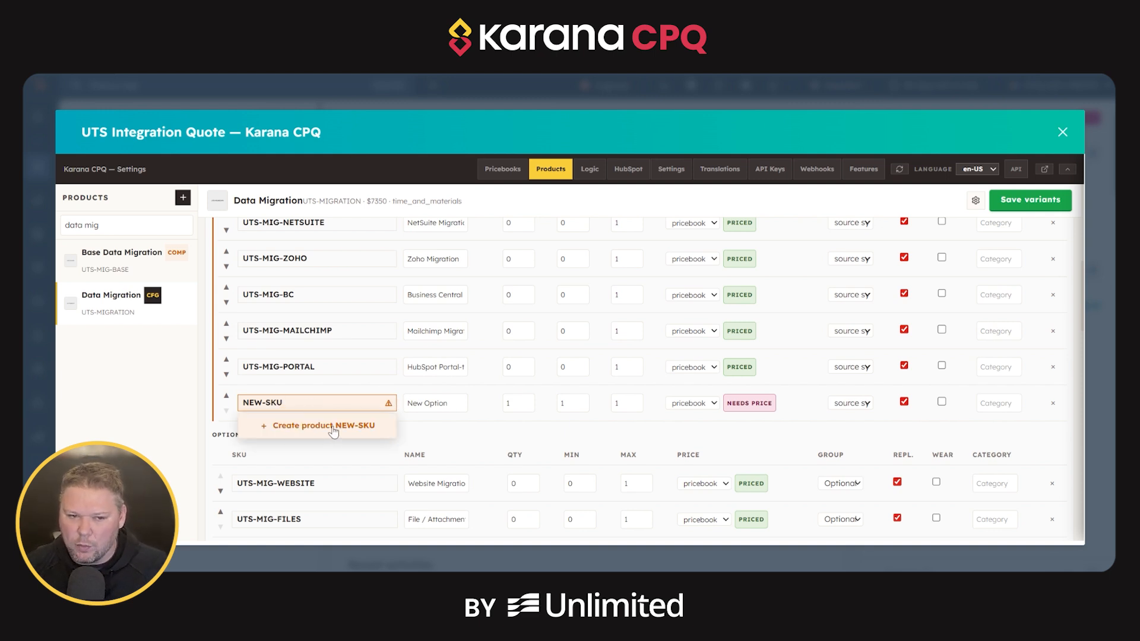
key(ctrl+a)
key(BackSpace)
text(&U)
key(BackSpace)
key(BackSpace)
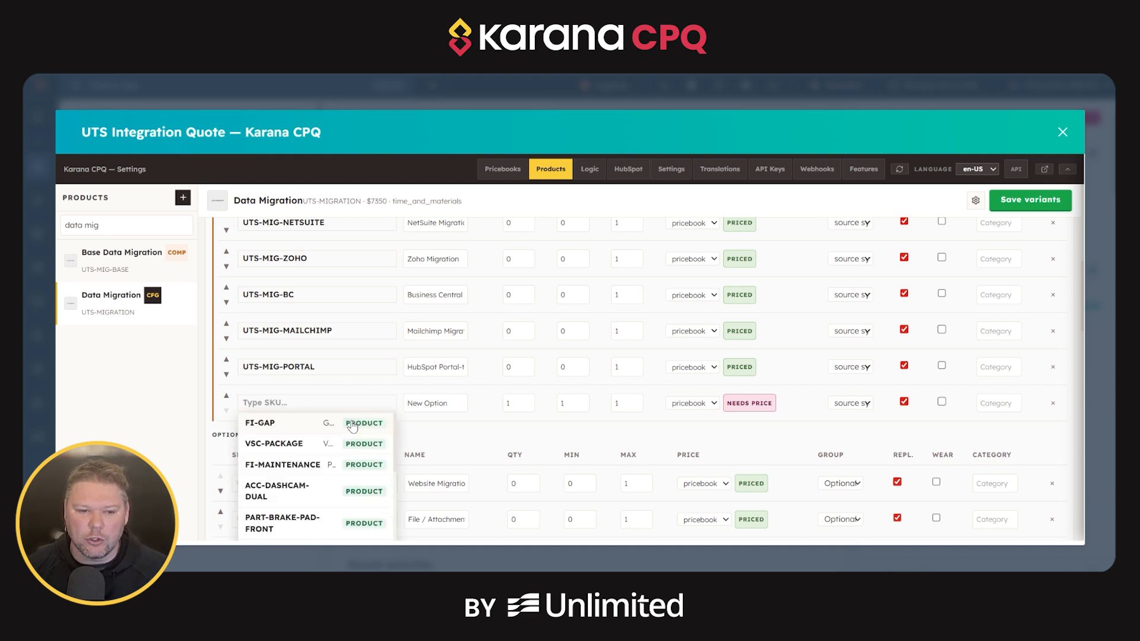
text(UTS)
scroll(326, 466, down, 5)
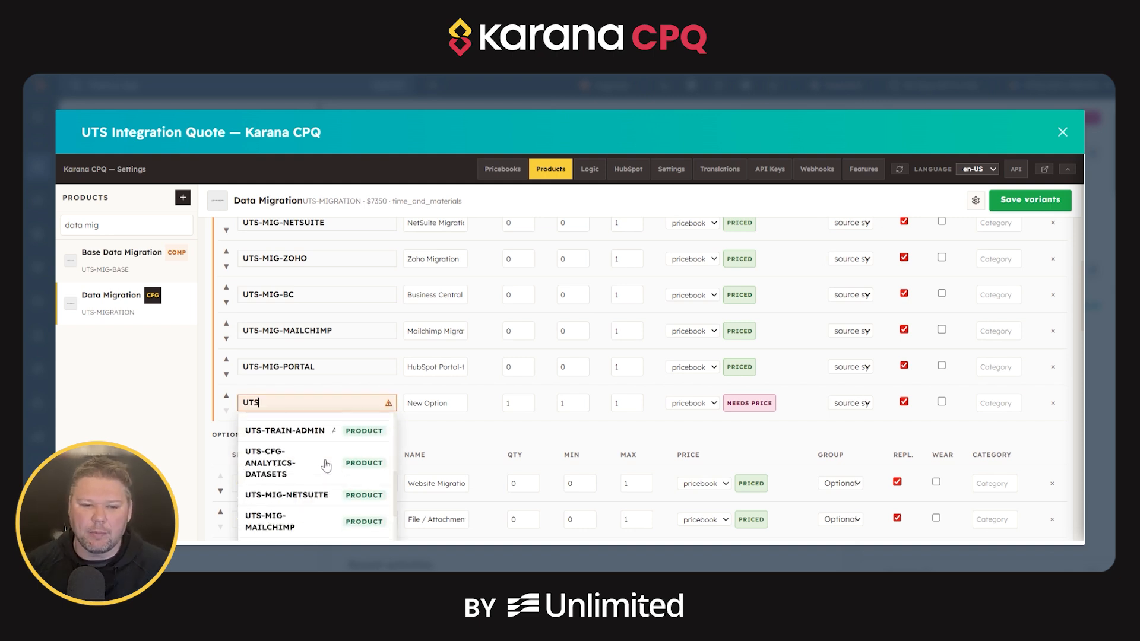
click(302, 506)
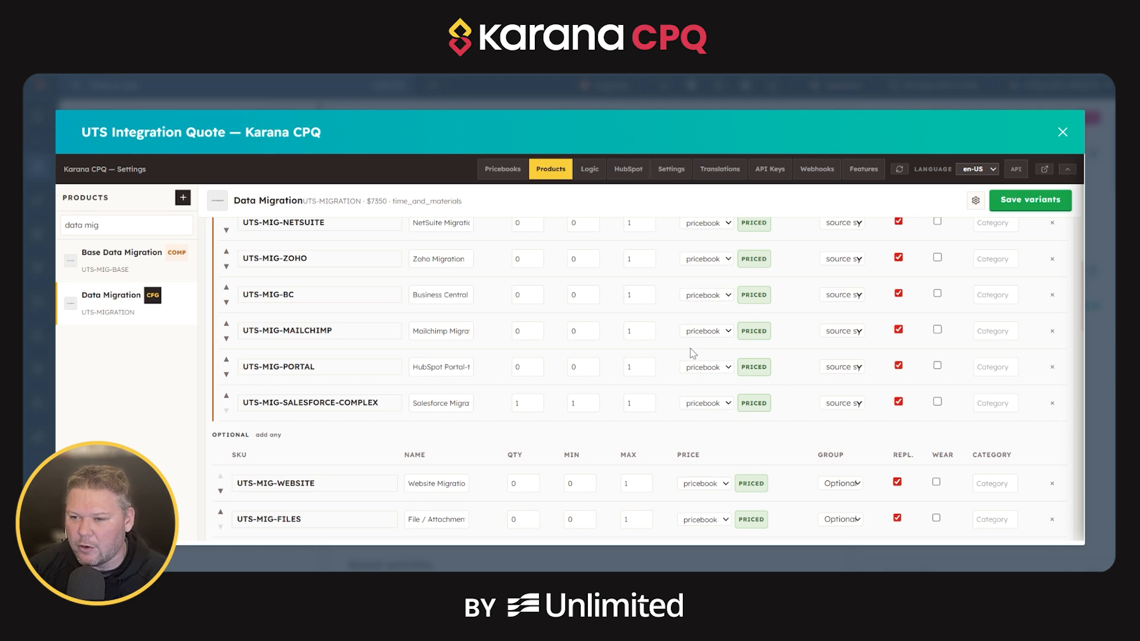
click(1051, 406)
scroll(744, 420, up, 5)
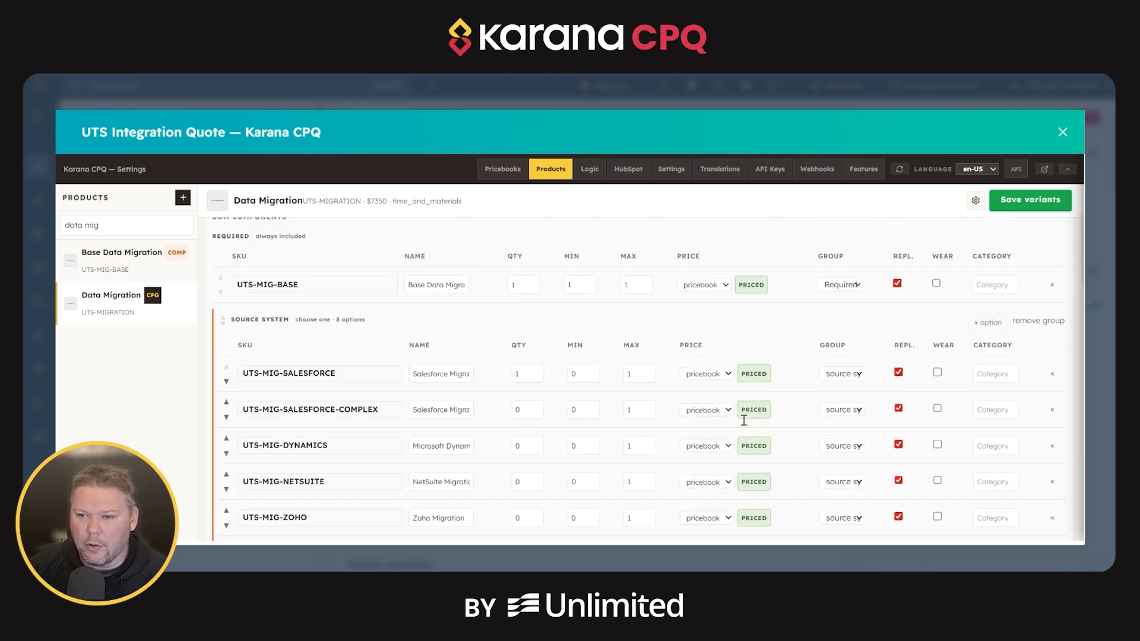
- Add a required component to the variant with quantity 10, minimum 5 and maximum 100
scroll(749, 428, down, 7)
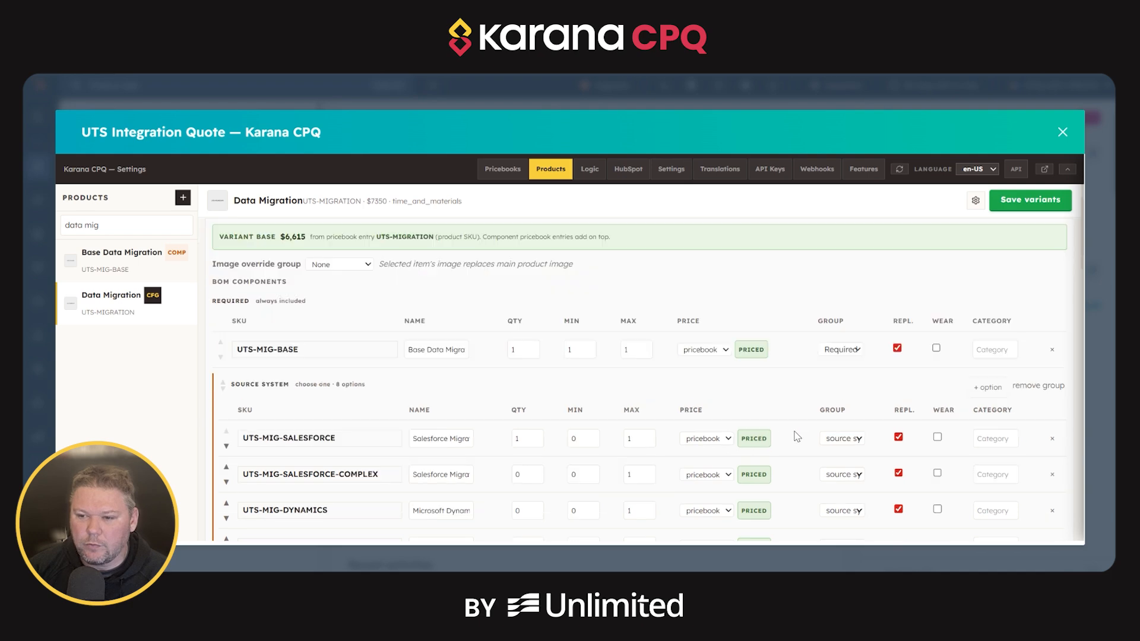
scroll(676, 435, down, 3)
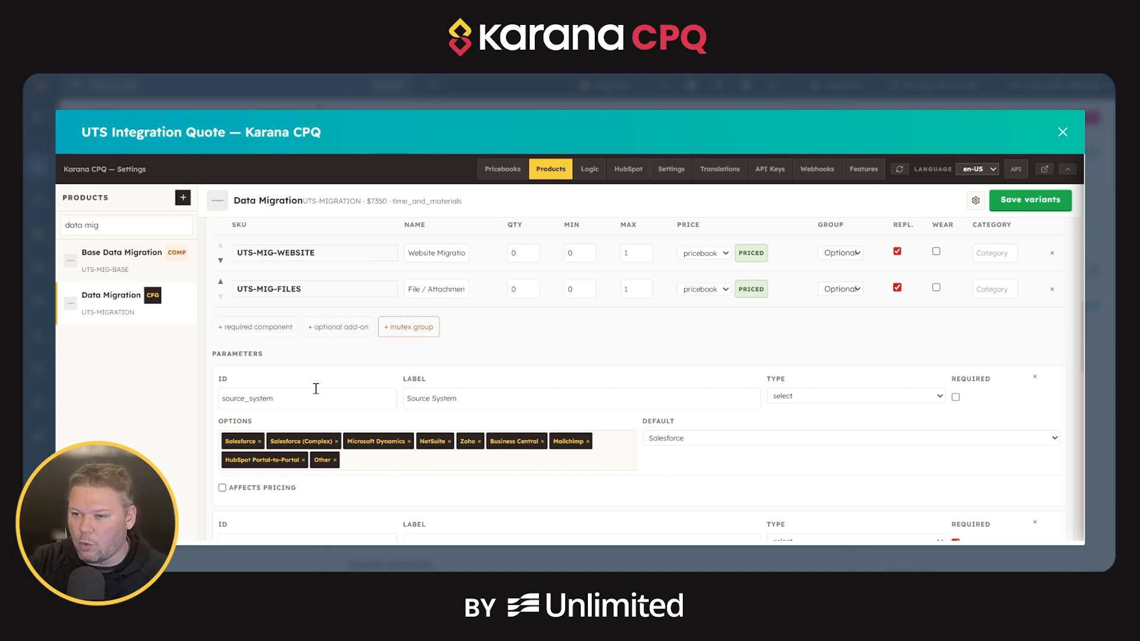
click(258, 327)
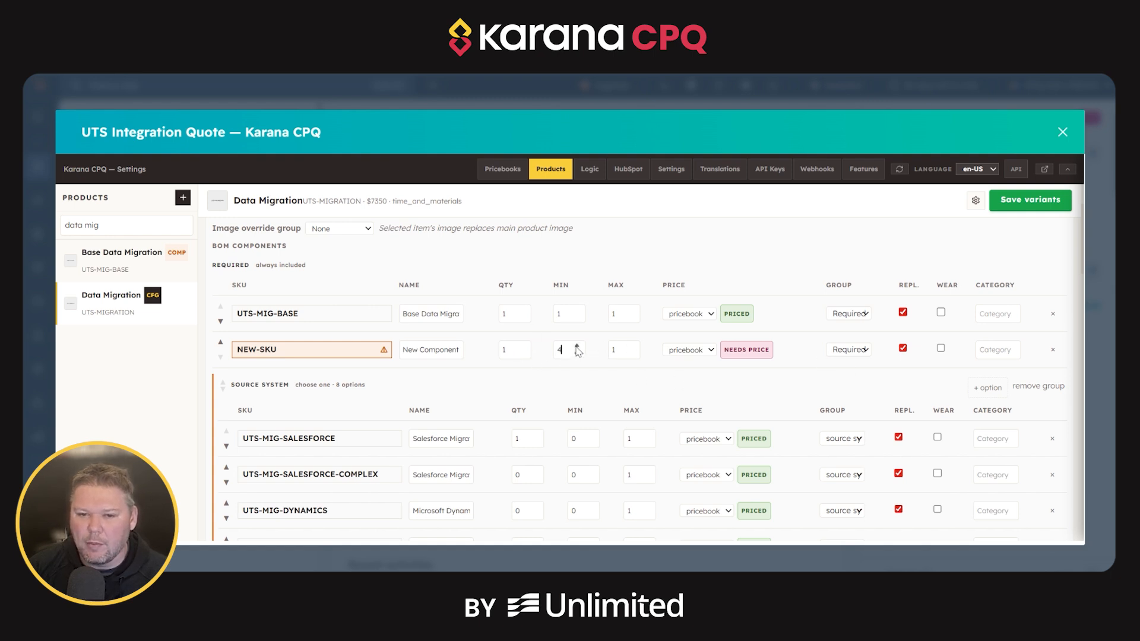
text(00)
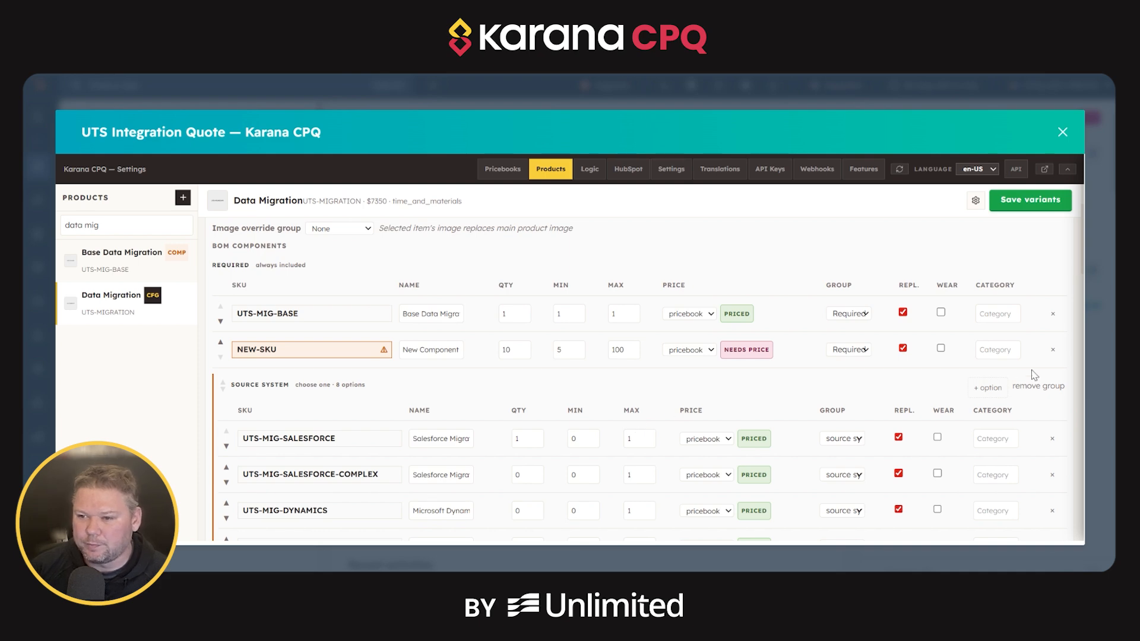
- Add an optional add-on to the variant's components and remove it again
scroll(558, 418, down, 4)
scroll(558, 418, down, 4)
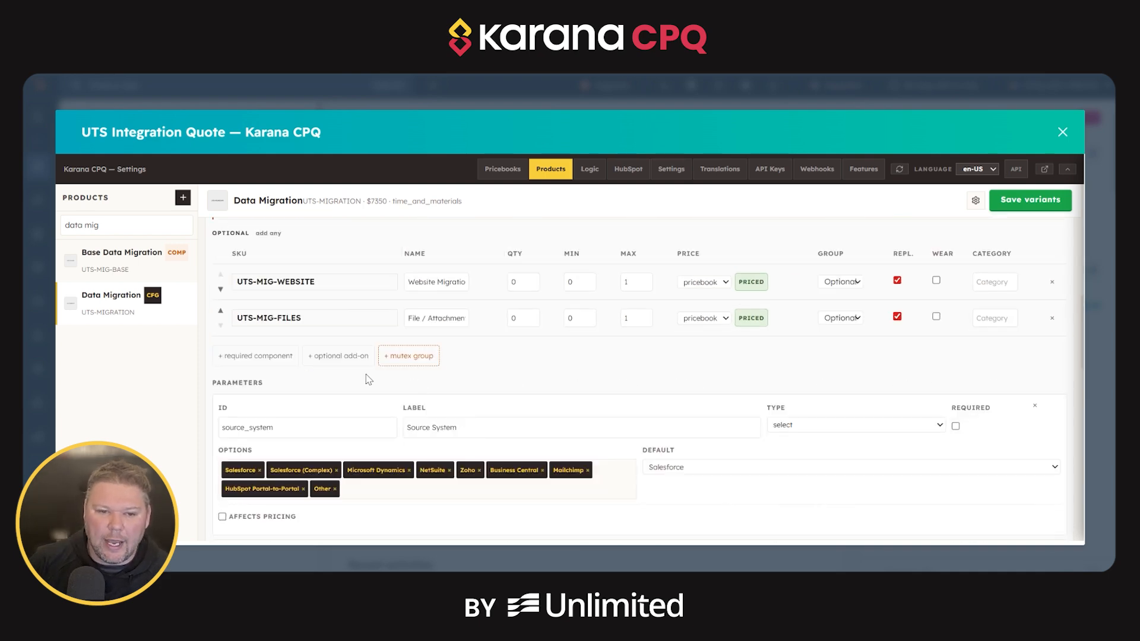
click(349, 356)
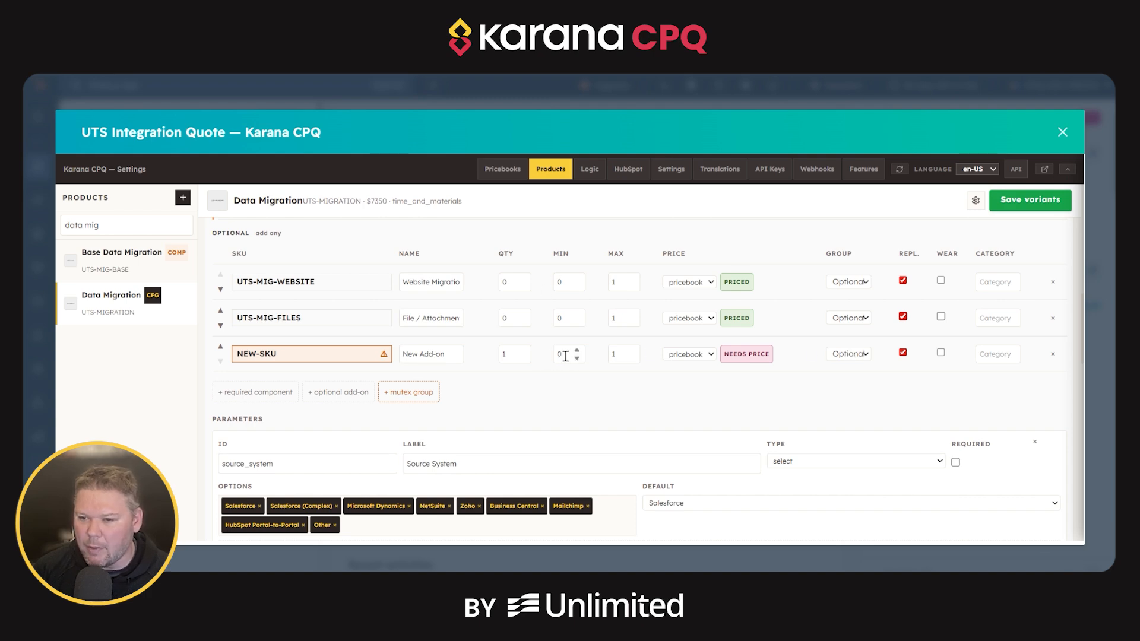
click(1052, 355)
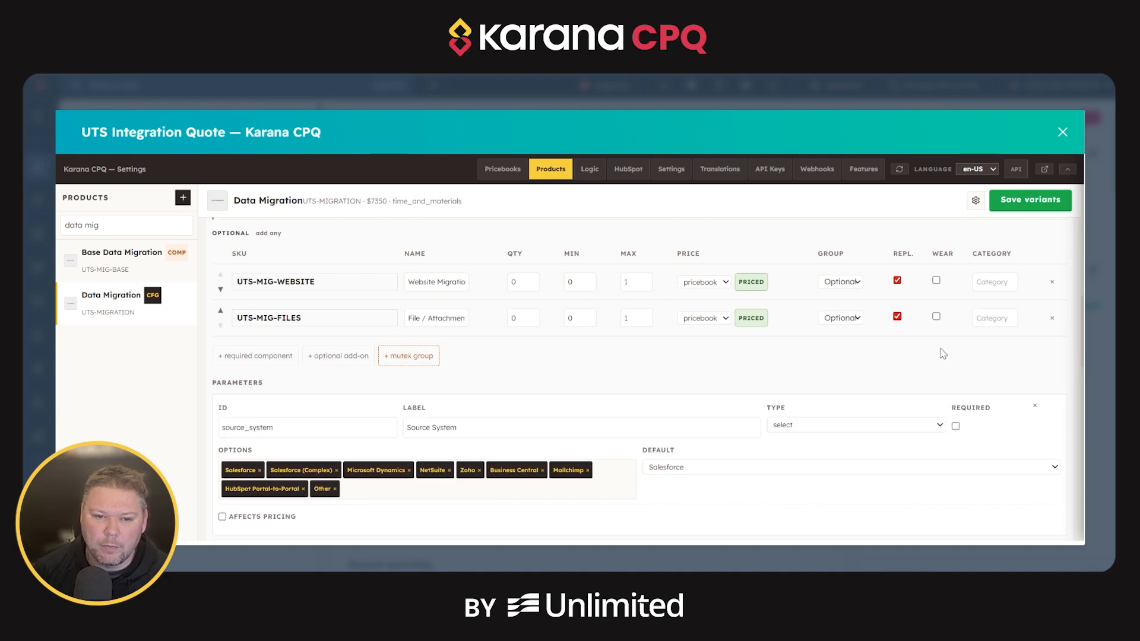
- Examine the variant's required component, the Source System option group and the optional add-ons down to the parameters
click(423, 357)
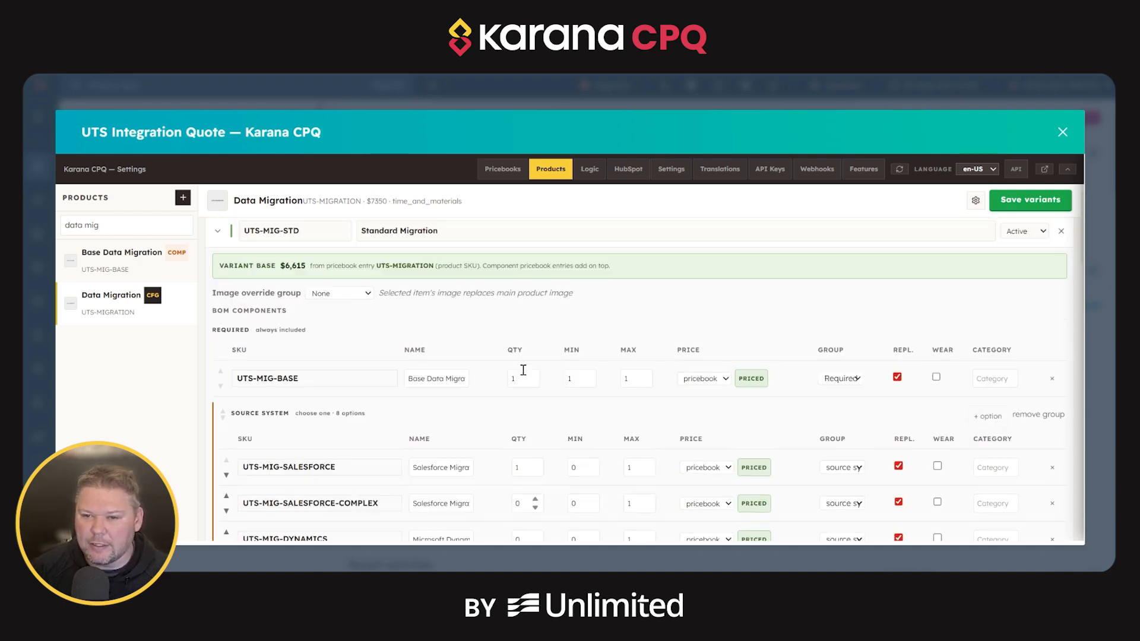
scroll(517, 380, down, 4)
scroll(462, 392, up, 6)
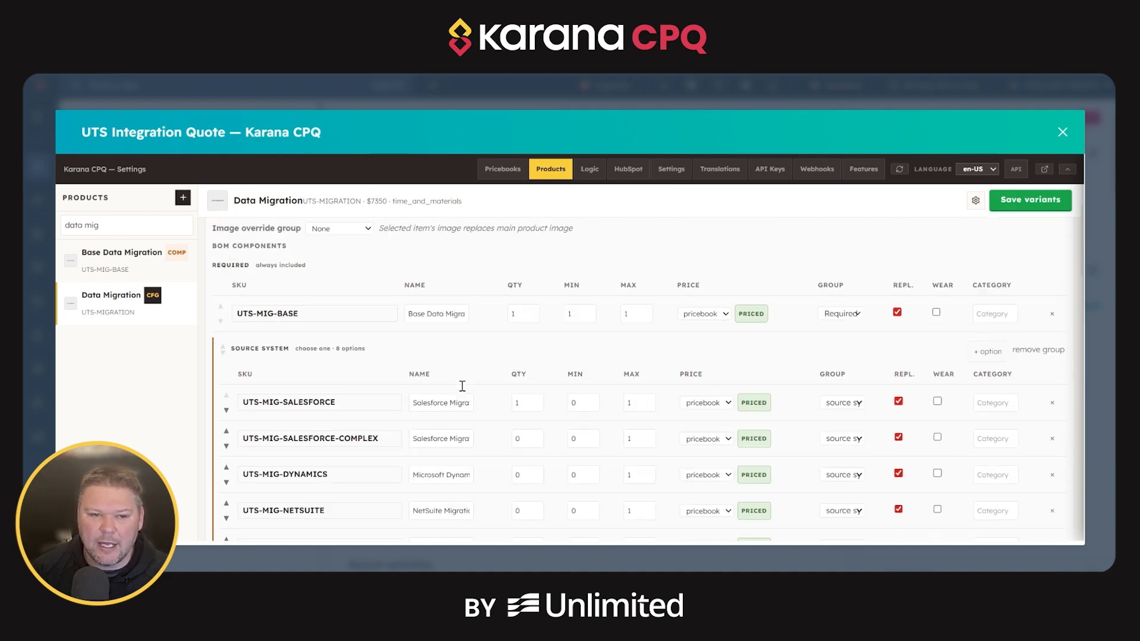
scroll(423, 368, up, 2)
scroll(423, 368, down, 7)
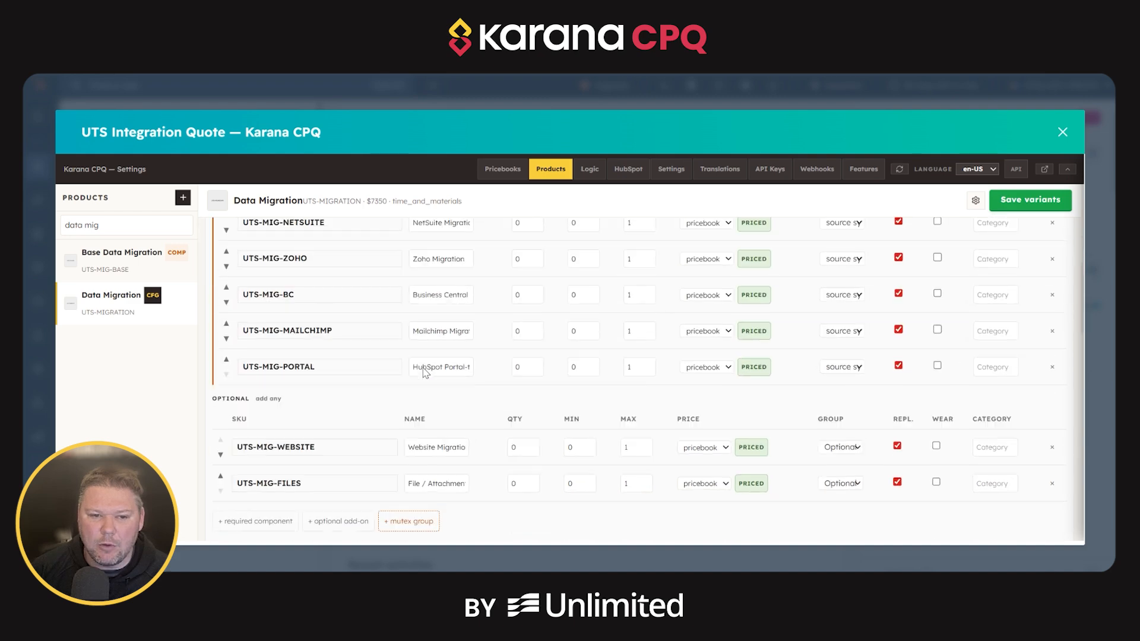
scroll(423, 368, down, 2)
scroll(423, 369, up, 1)
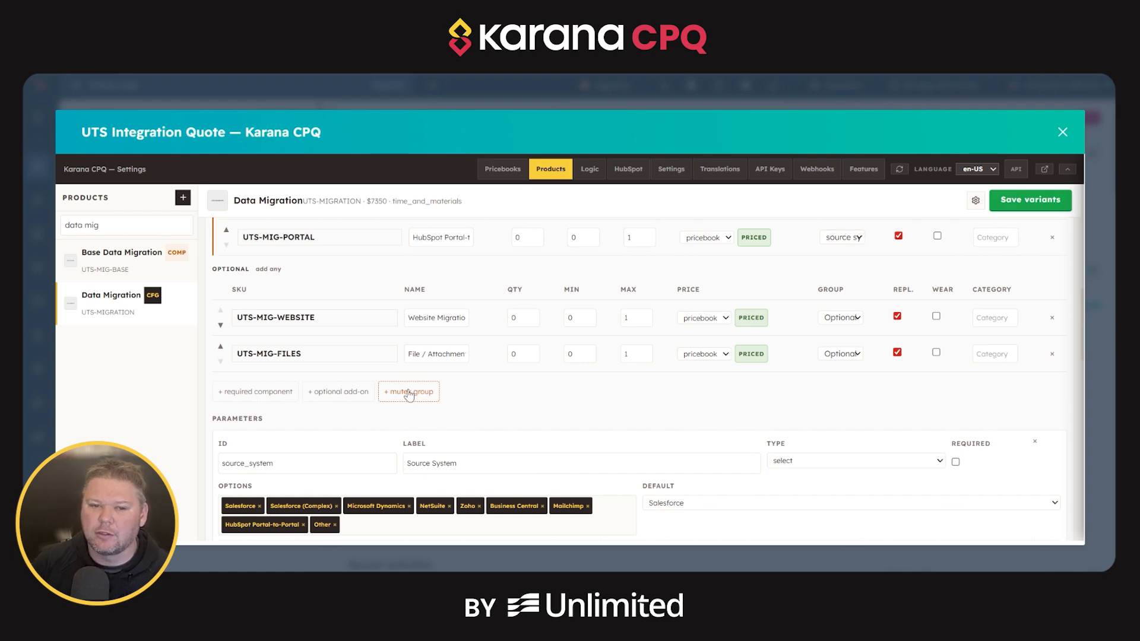
scroll(705, 387, up, 5)
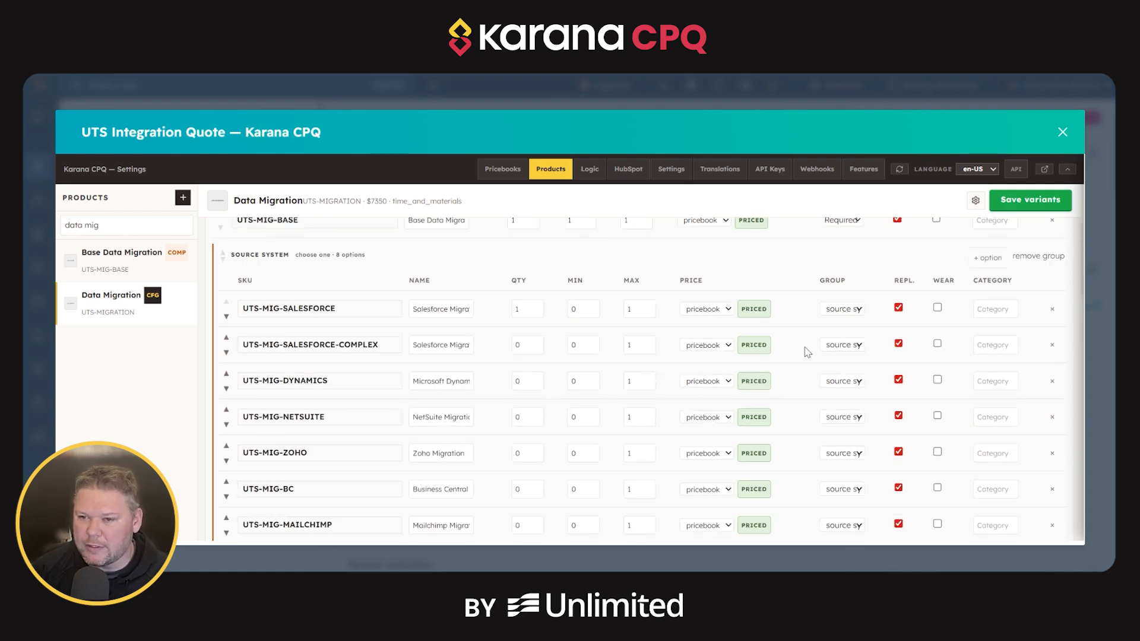
scroll(697, 297, up, 2)
scroll(696, 298, down, 14)
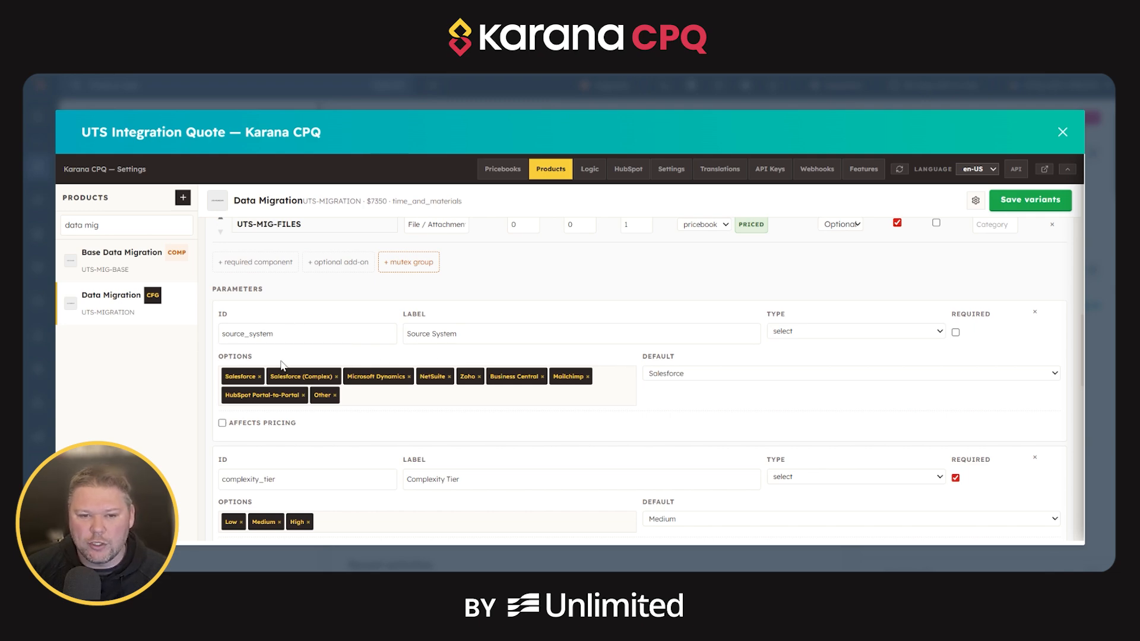
- Inspect the ID, label and type of the Source System parameter
drag(291, 336, 199, 339)
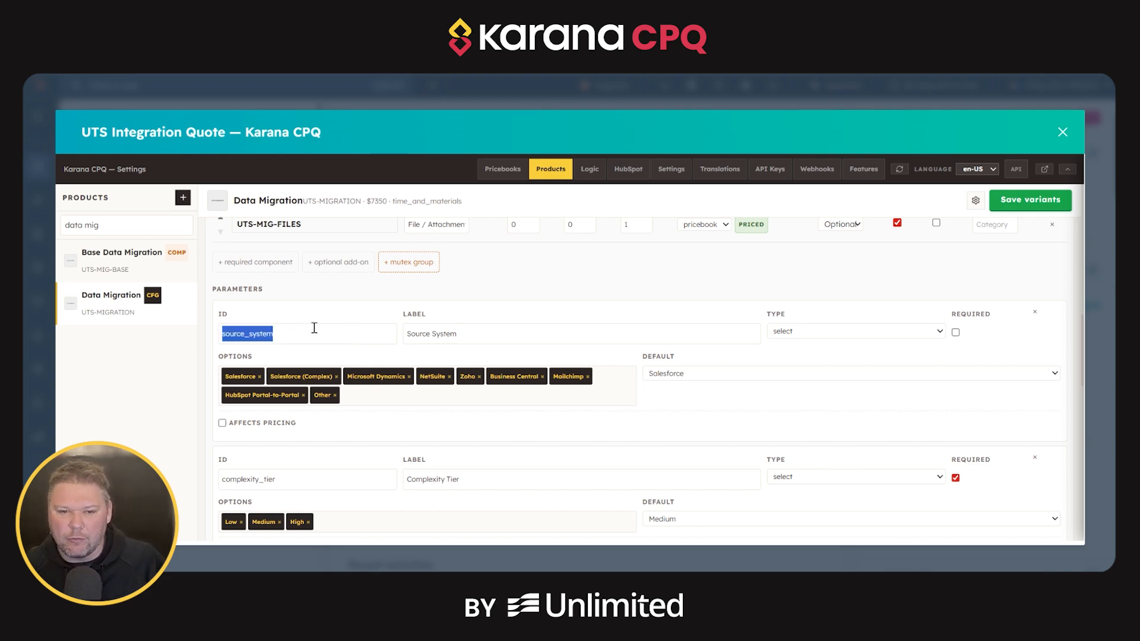
drag(456, 333, 407, 334)
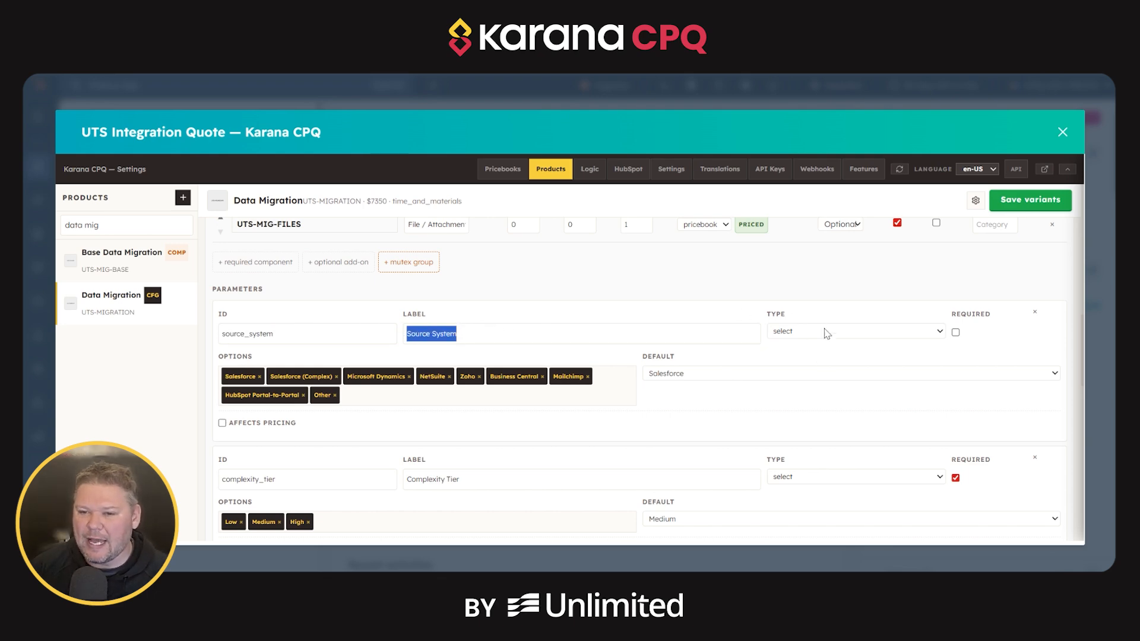
click(800, 336)
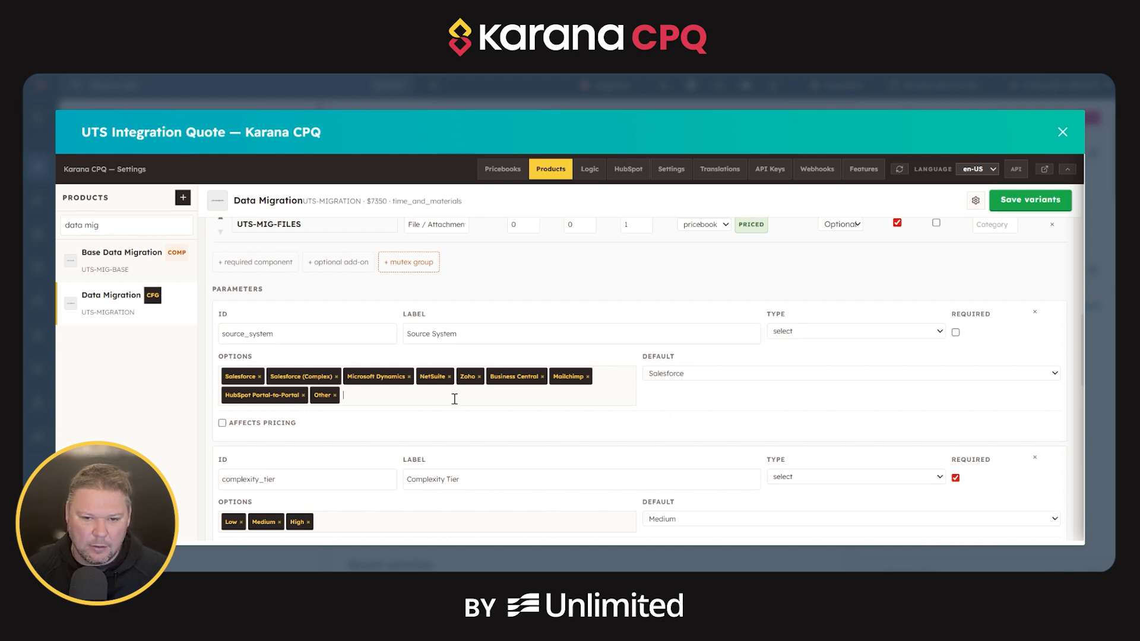
- Add Epicor to the Source System parameter's options, and turn its Affects Pricing flag on and off again
text(r)
key(Return)
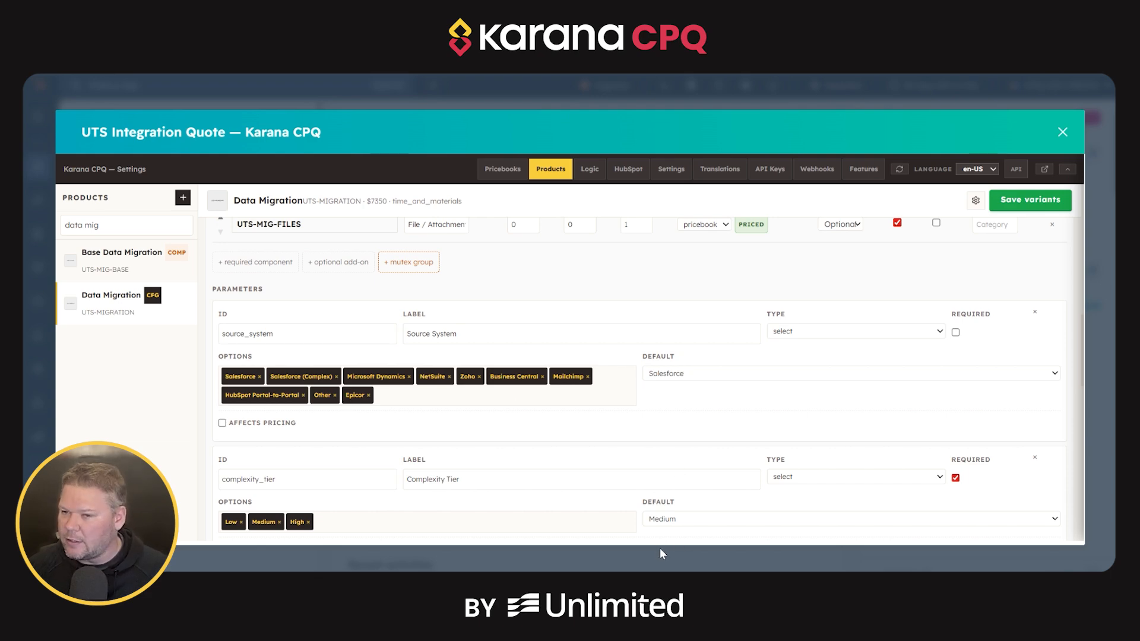
click(259, 425)
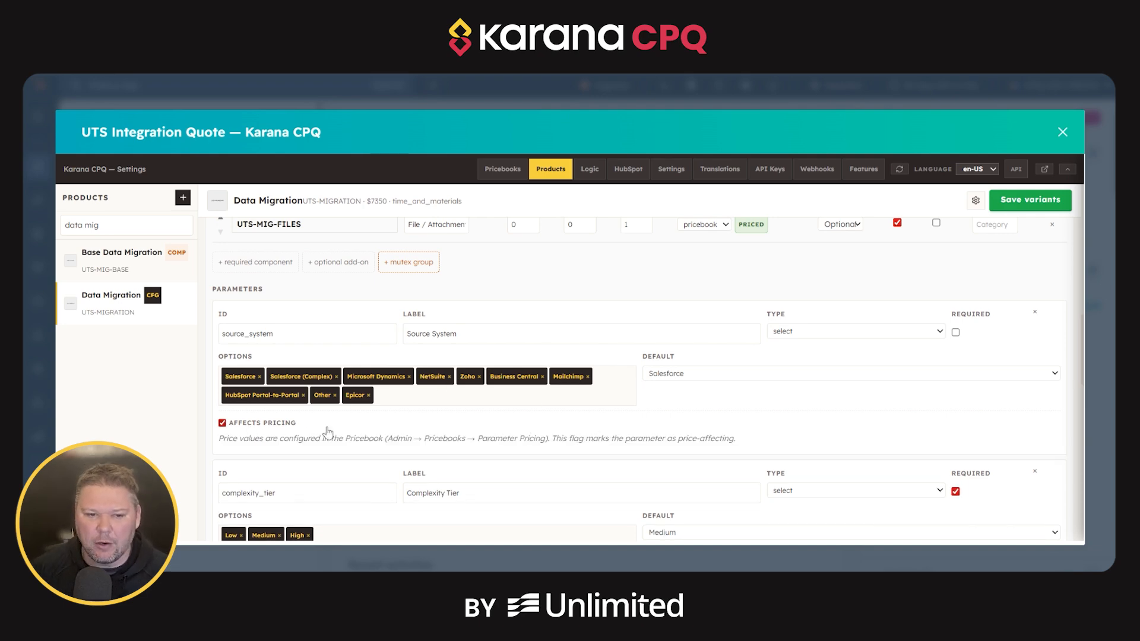
click(267, 424)
- Examine the minimum rows, maximum rows and row label of the Data Objects to Migrate table parameter
scroll(730, 389, down, 2)
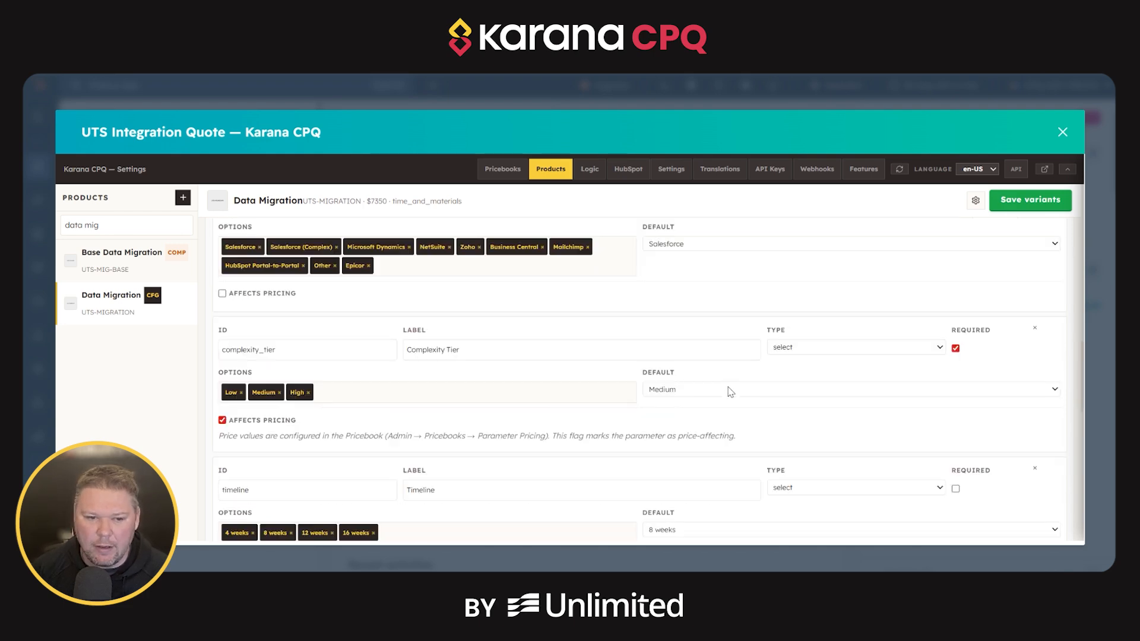
scroll(628, 375, down, 4)
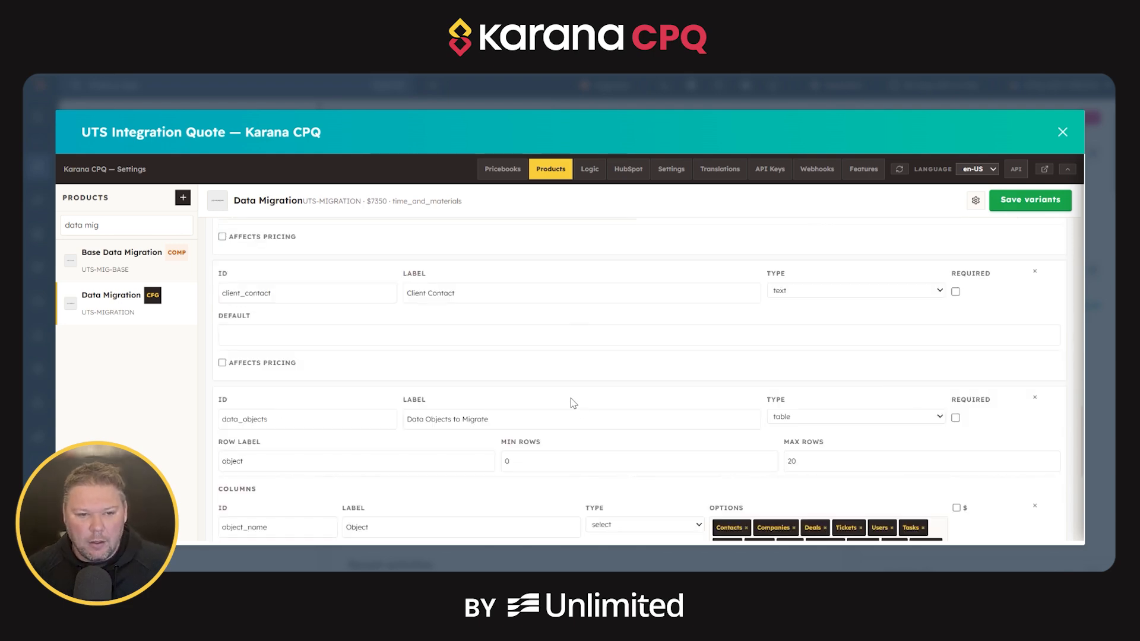
scroll(481, 361, down, 1)
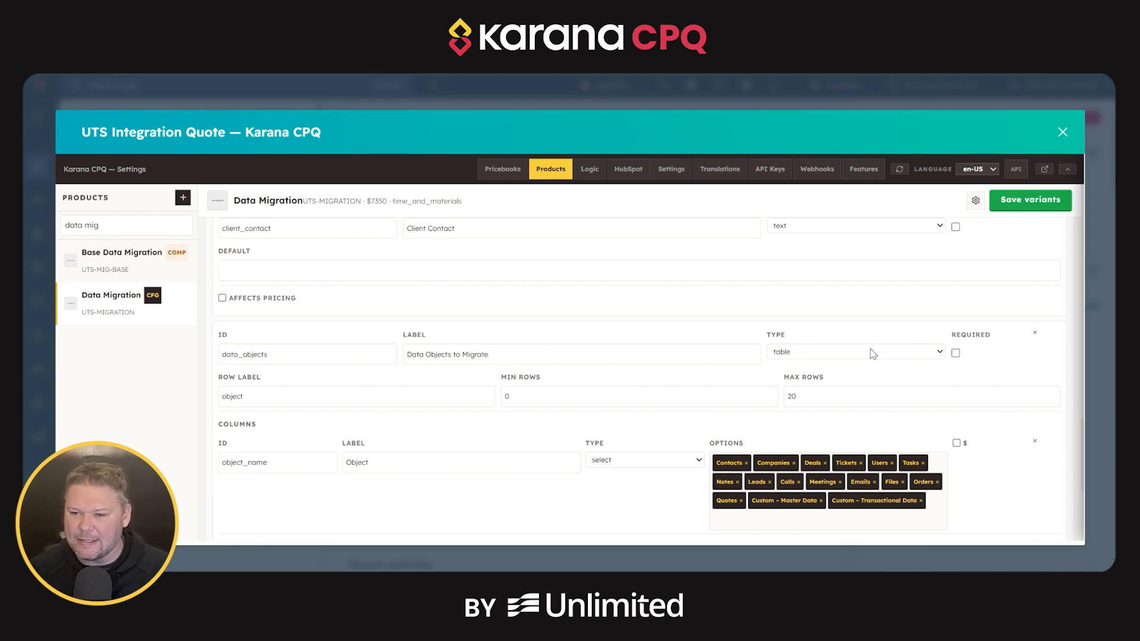
drag(521, 398, 495, 401)
double_click(818, 398)
click(580, 395)
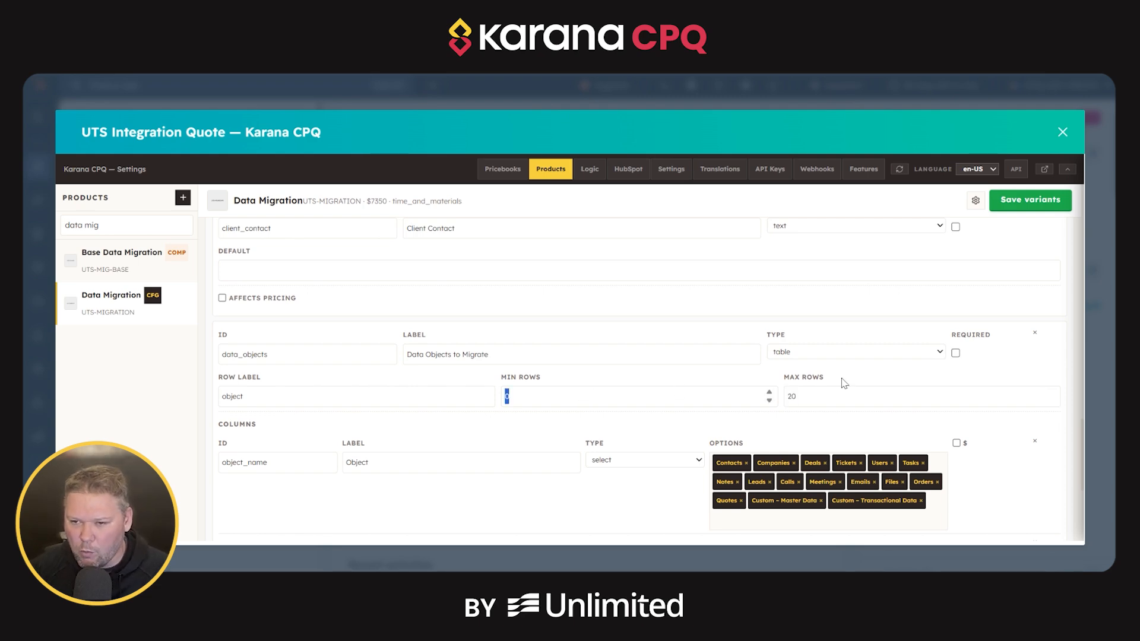
click(356, 399)
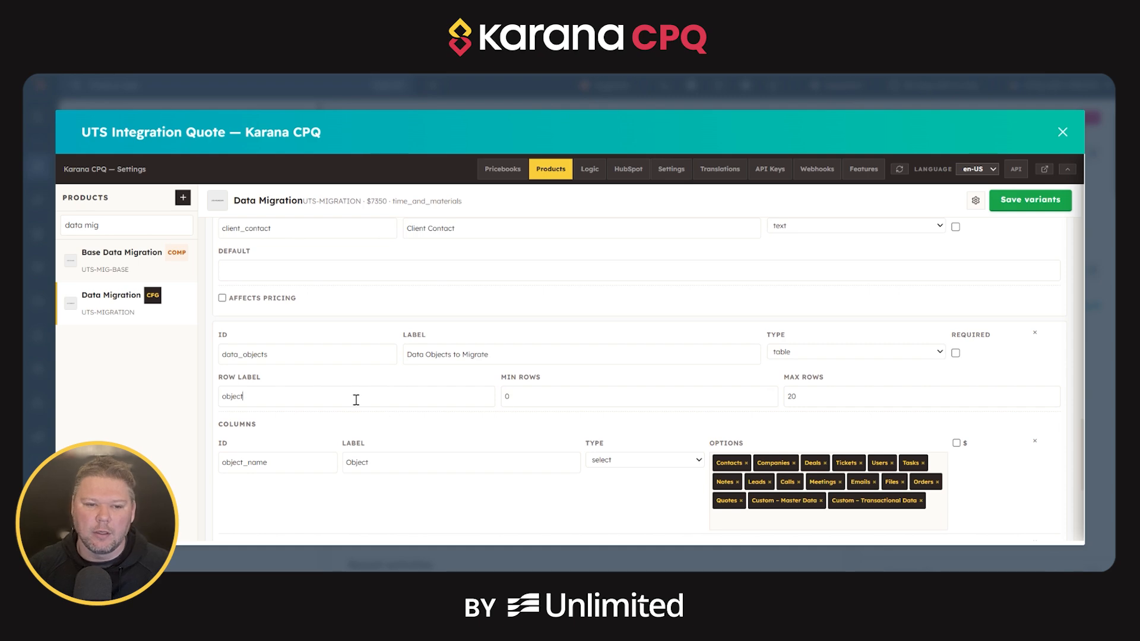
double_click(356, 400)
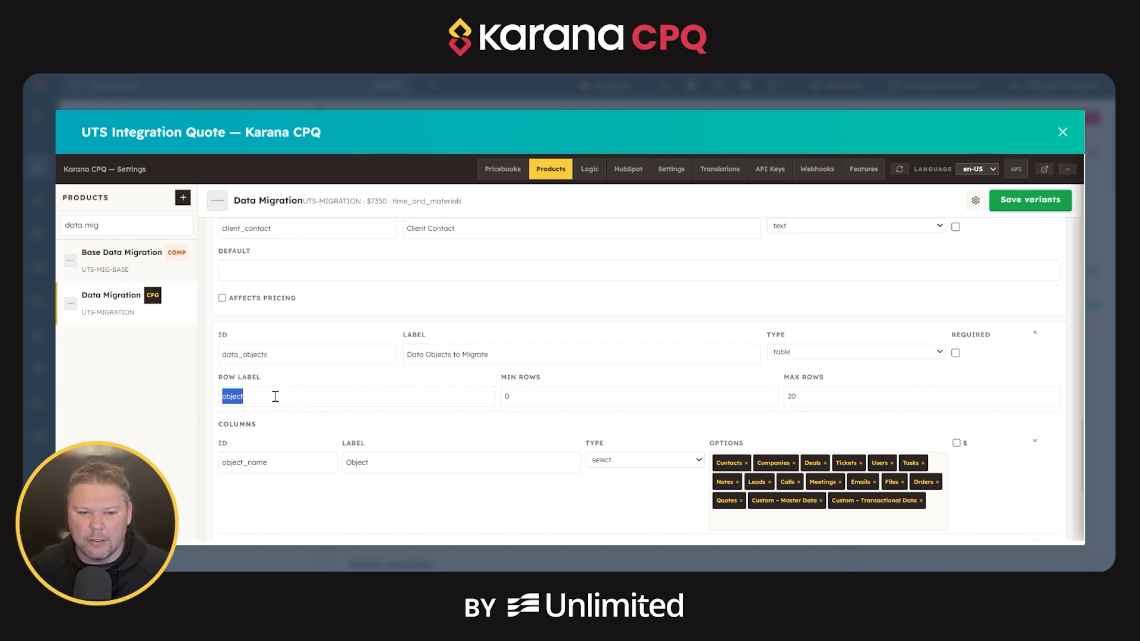
scroll(244, 396, down, 2)
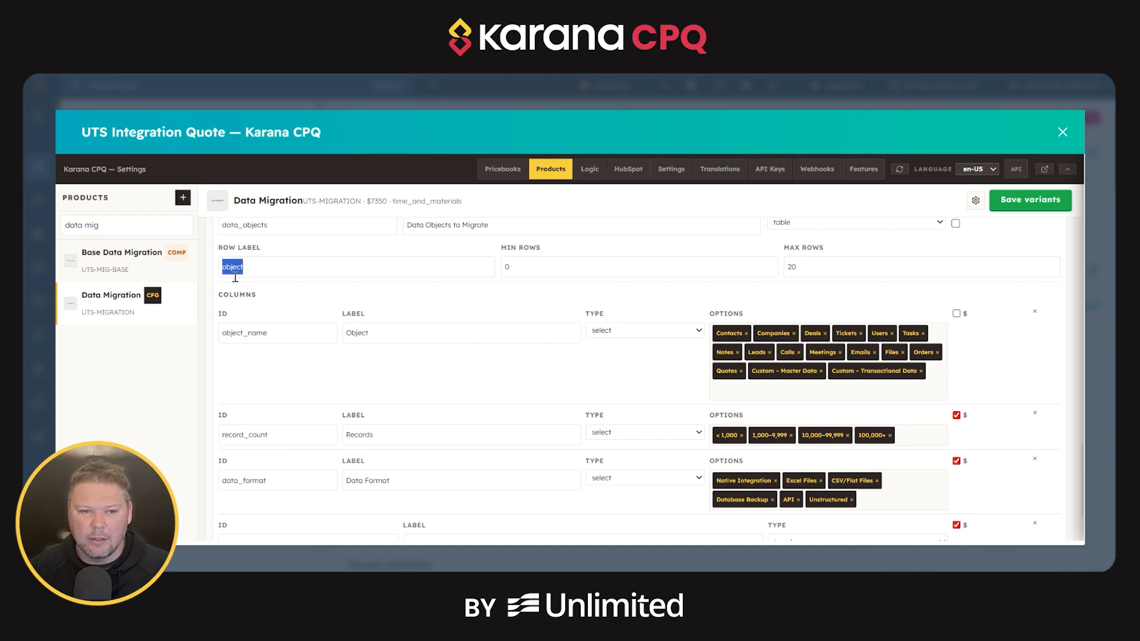
- Add Marketing Events to the options of the object_name column in the Data Objects to Migrate table
drag(267, 334, 217, 339)
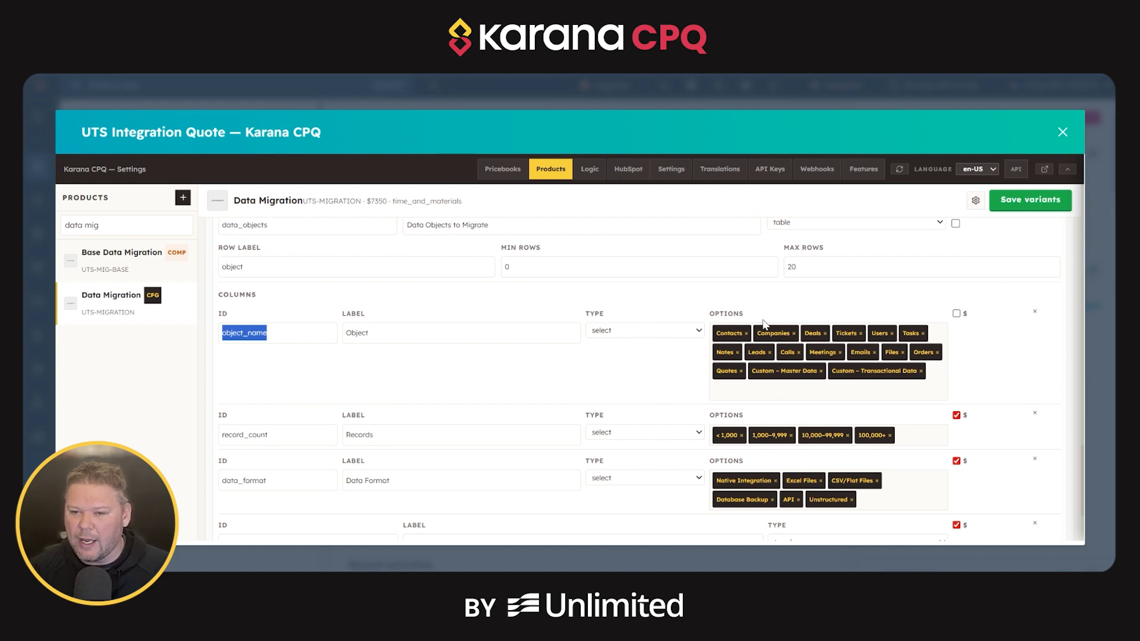
click(932, 371)
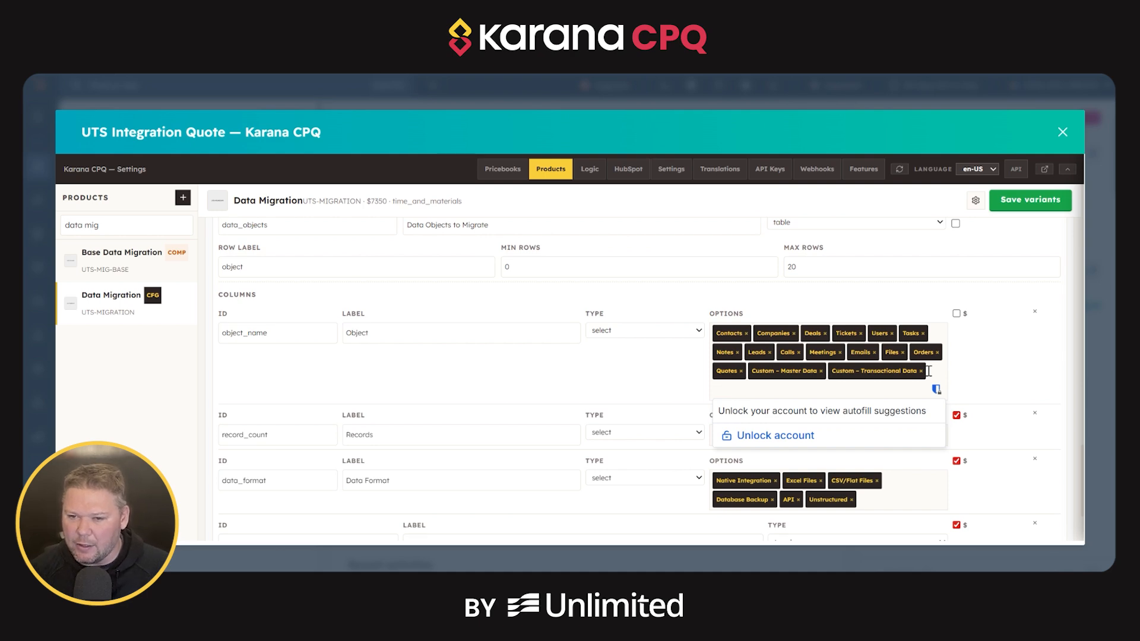
text(Me)
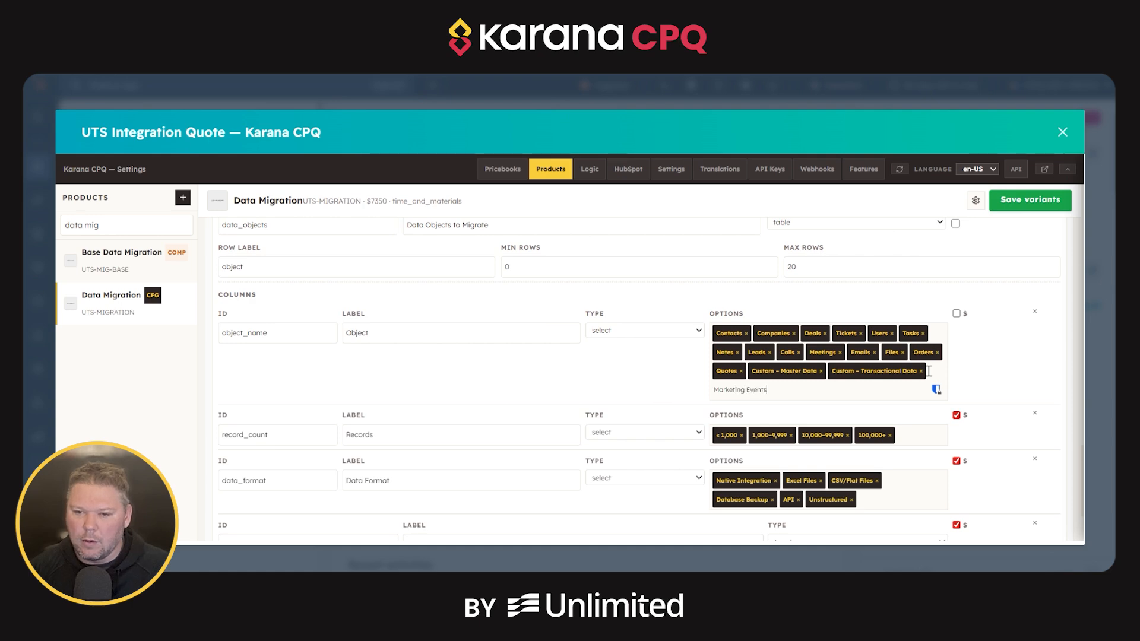
key(Return)
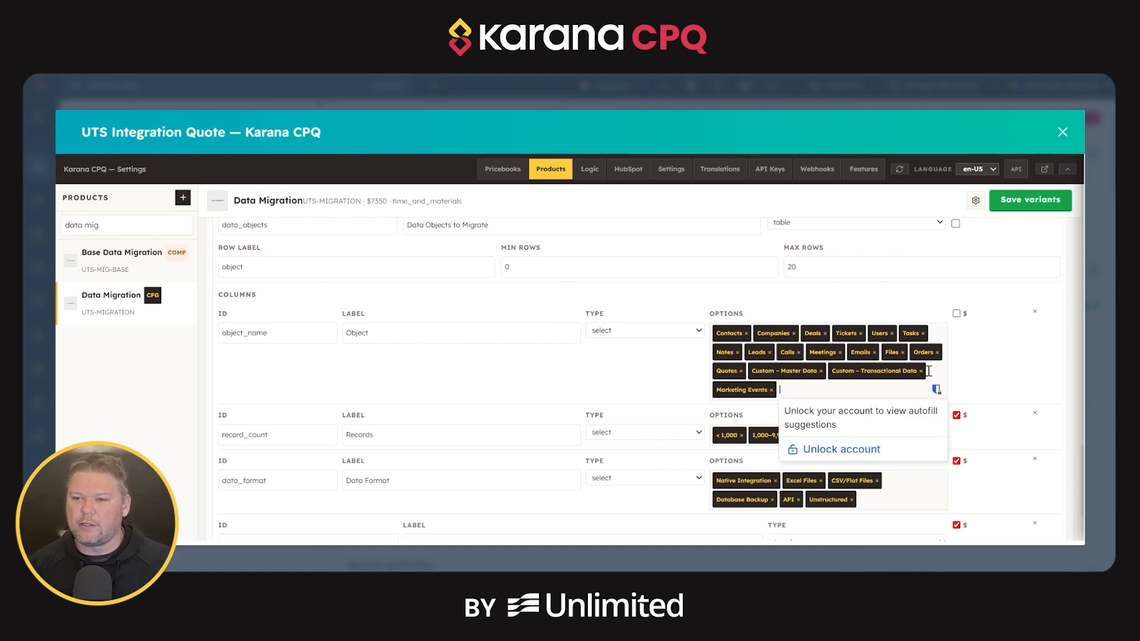
click(1025, 367)
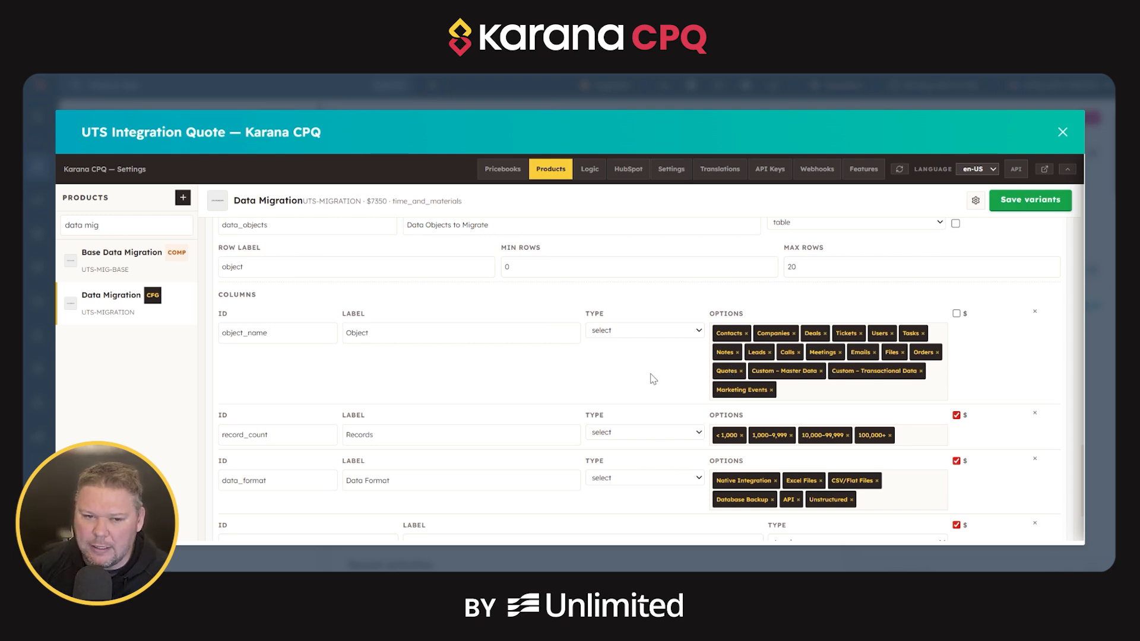
- Review the table's remaining columns and look over the variant's BOM components and source system options again
scroll(649, 378, down, 2)
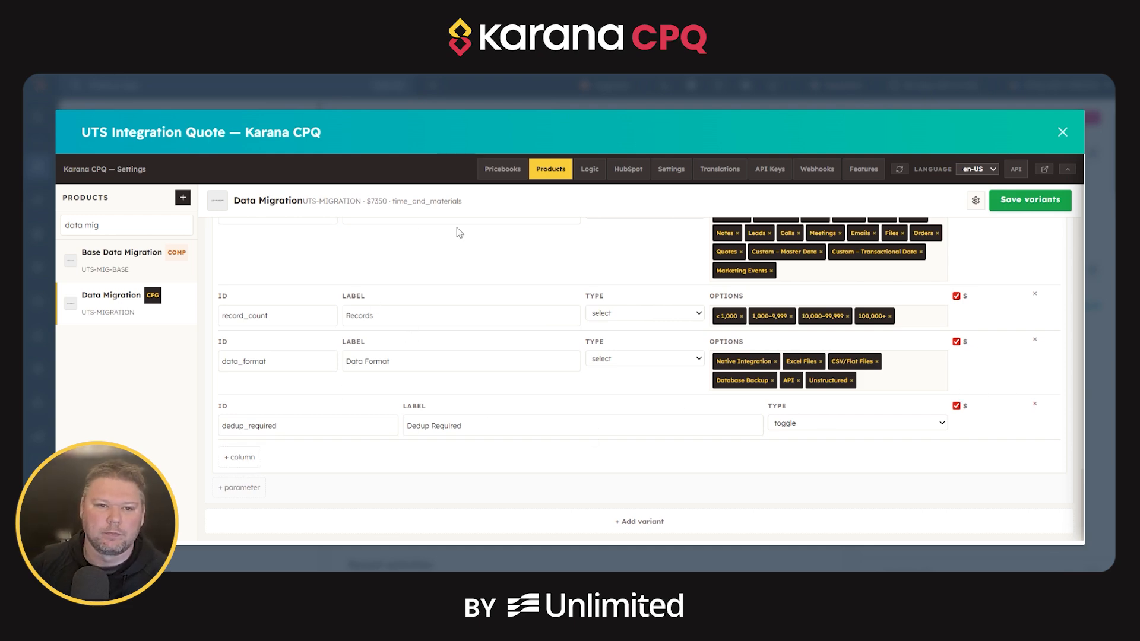
scroll(458, 285, up, 10)
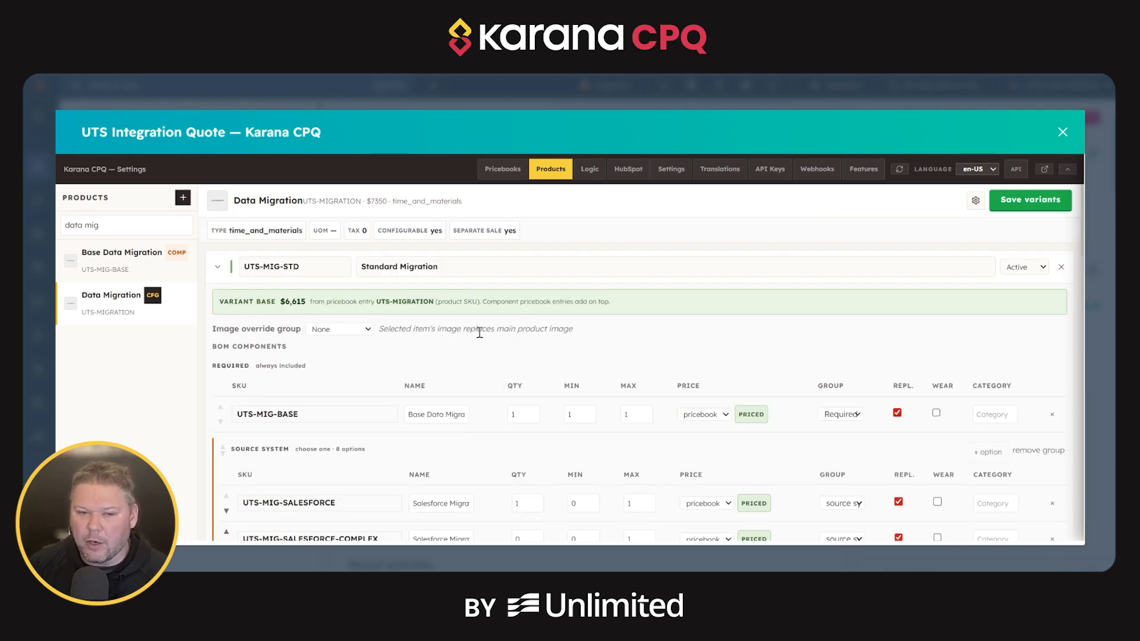
scroll(480, 333, down, 10)
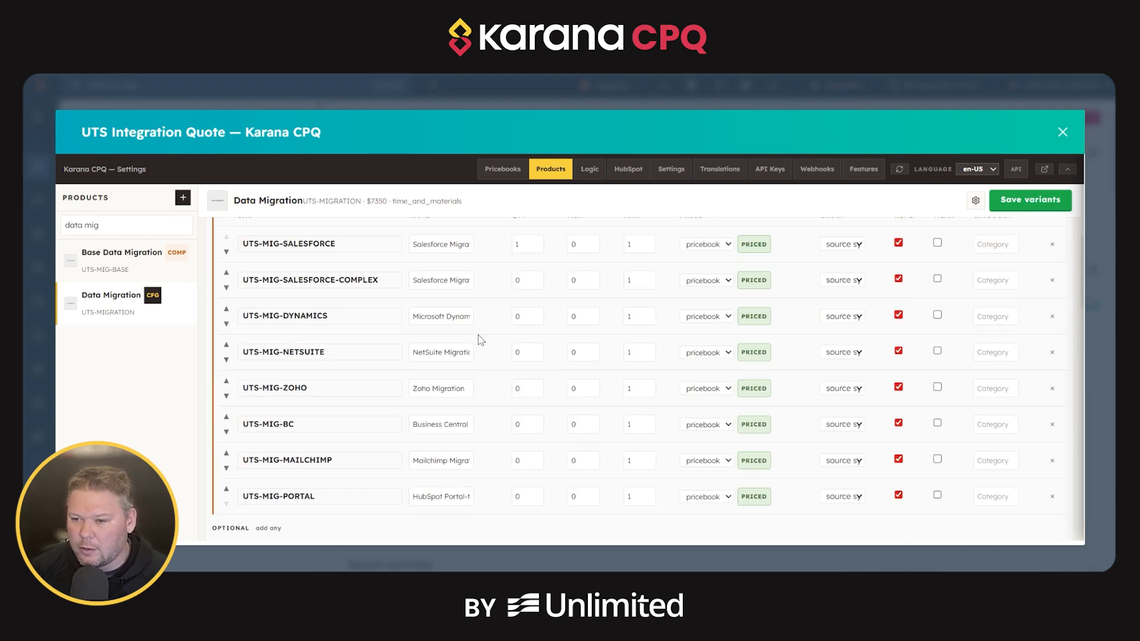